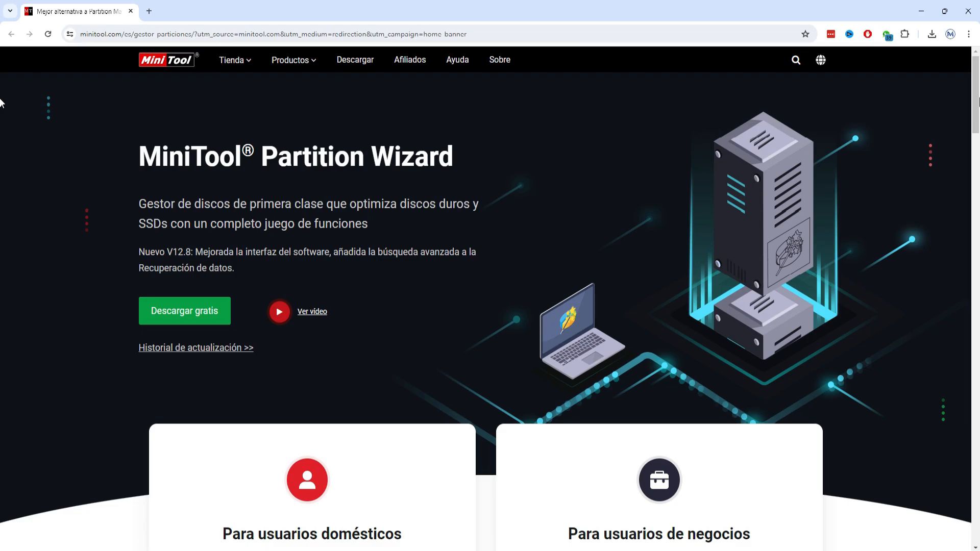
# Step: Examine the MiniTool Partition Wizard web page, from the home and business editions down to Guides & Tips
pyautogui.scroll(-3, 1, 102)
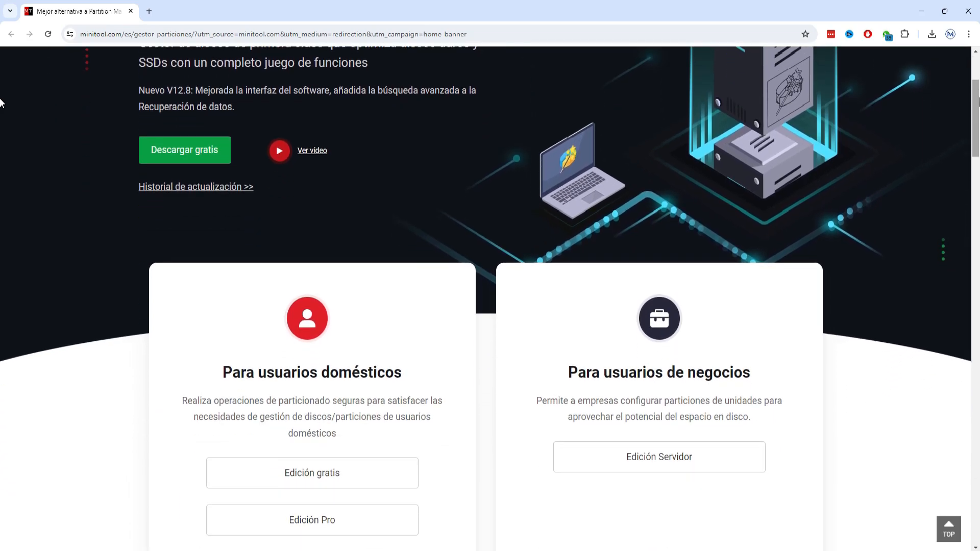
pyautogui.scroll(-6, 1, 102)
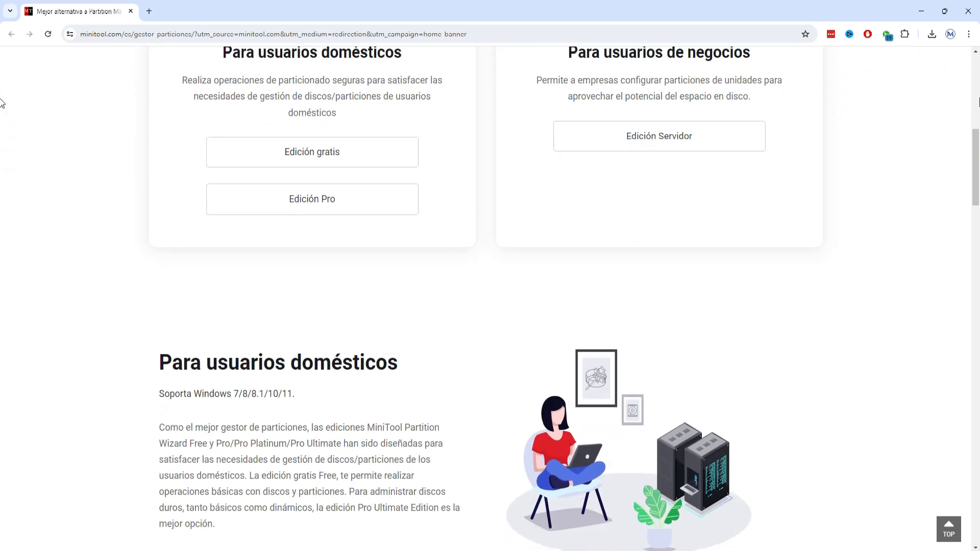
pyautogui.scroll(-2, 1, 102)
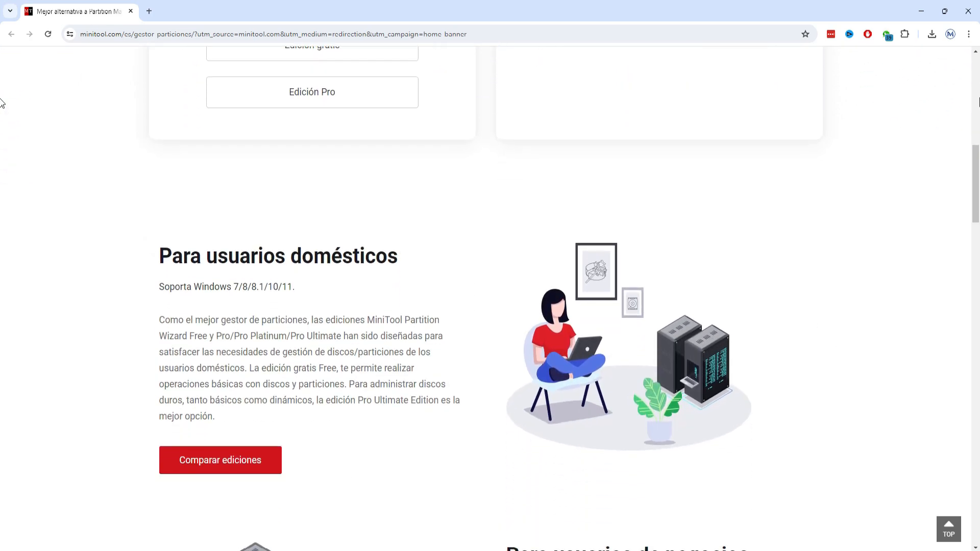
pyautogui.scroll(-3, 1, 102)
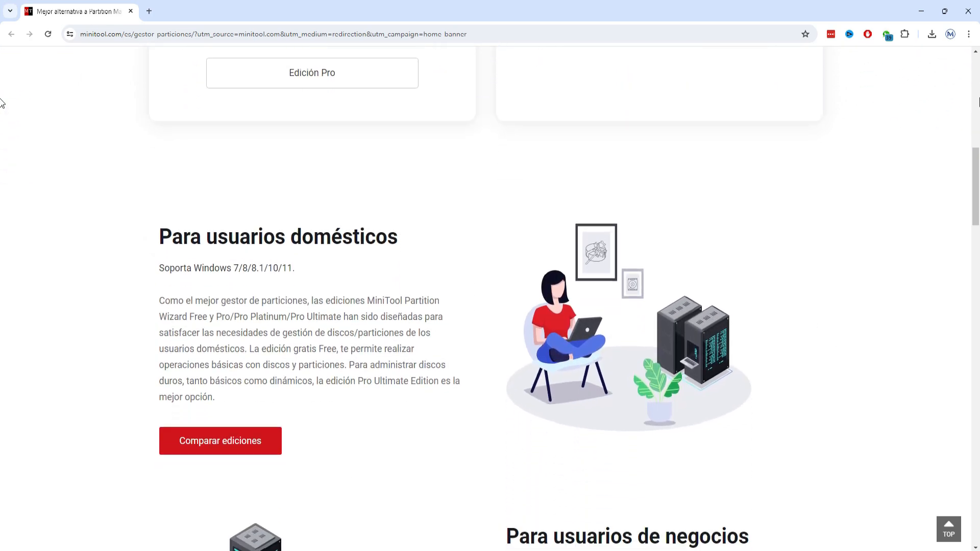
pyautogui.scroll(-3, 1, 102)
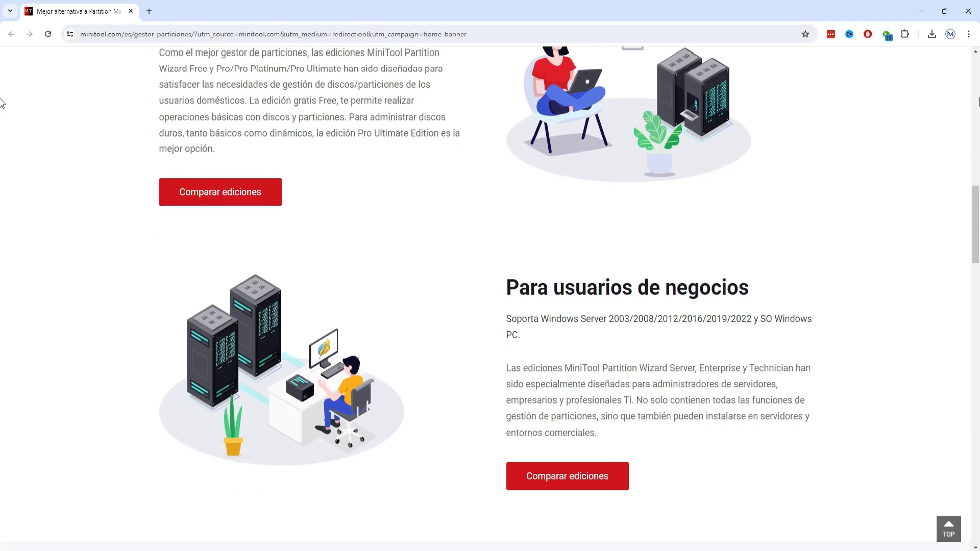
pyautogui.scroll(-2, 1, 102)
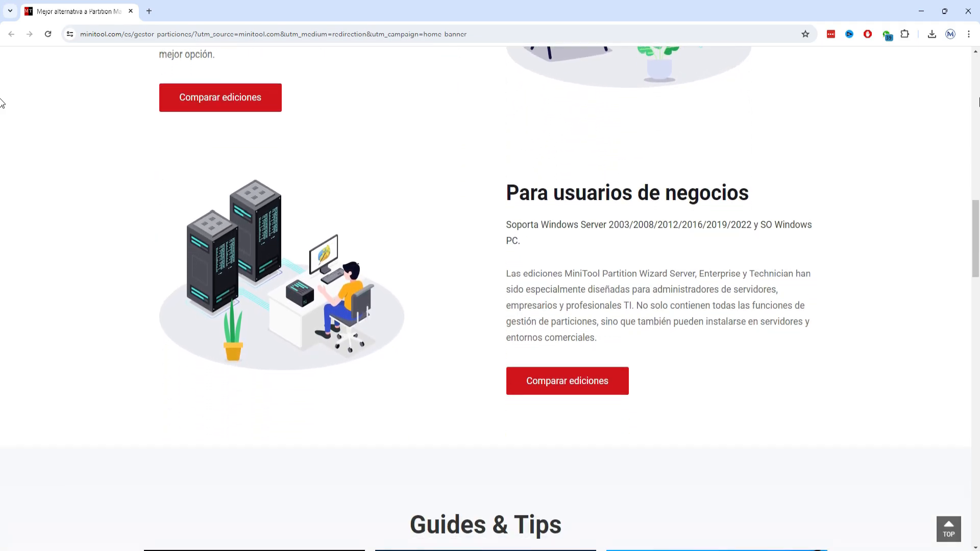
pyautogui.scroll(-2, 1, 102)
pyautogui.scroll(-1, 1, 102)
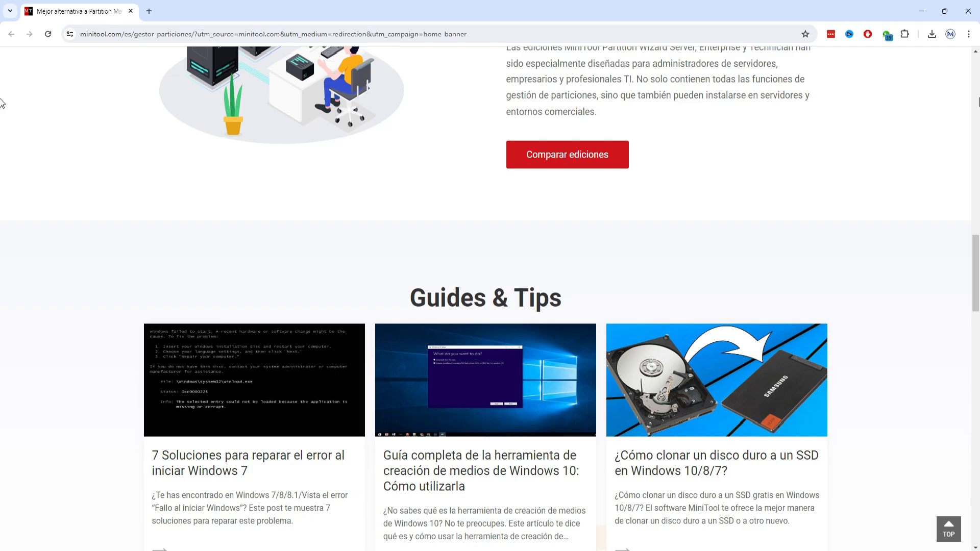
pyautogui.scroll(-1, 1, 102)
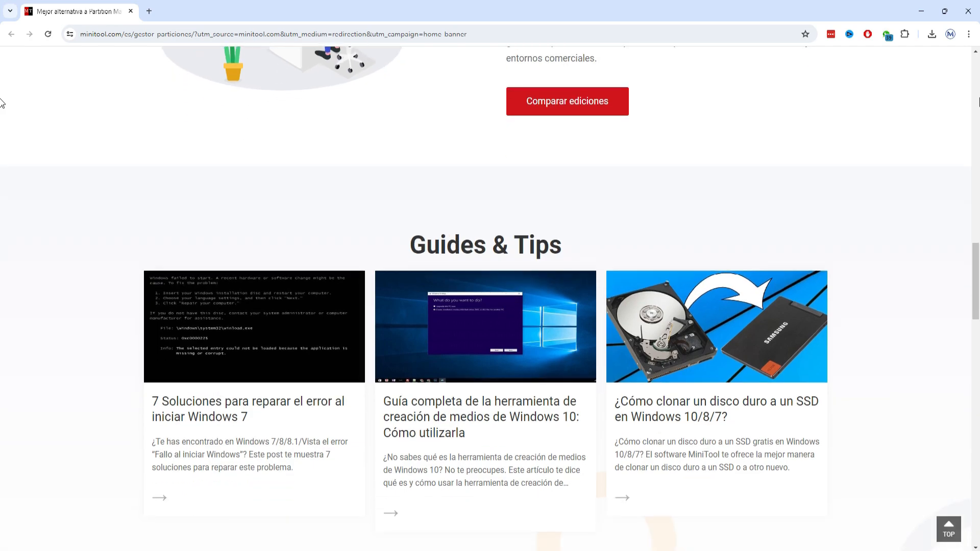
# Step: Download the free MiniTool Partition Wizard installer from the product page
pyautogui.scroll(15, 1, 103)
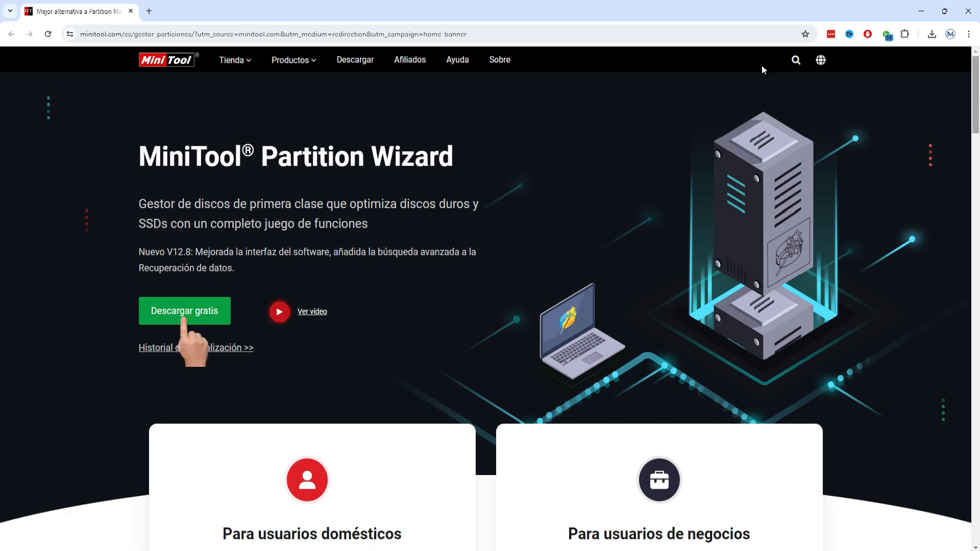
pyautogui.click(211, 319)
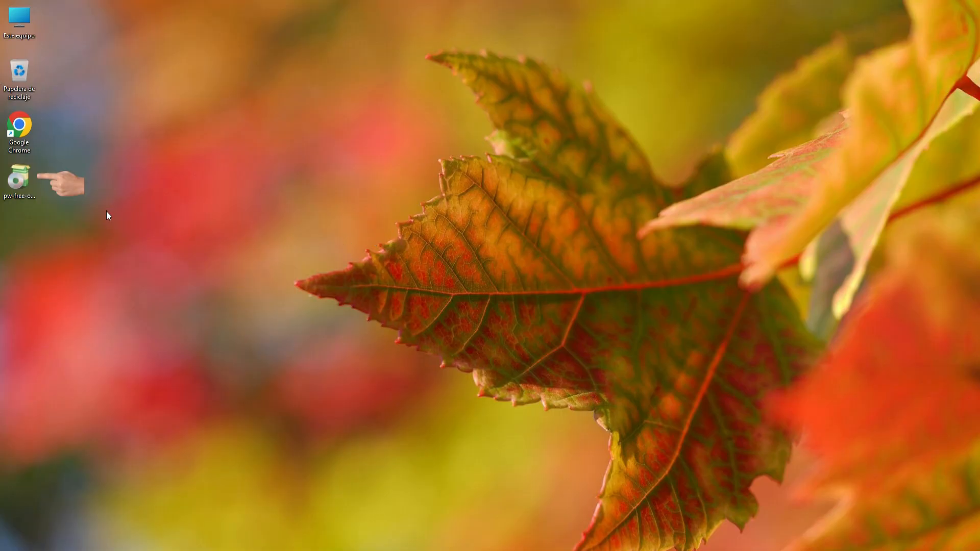
# Step: Run the pw-free-online installer from the desktop as administrator and accept Español as the installation language
pyautogui.rightClick(20, 178)
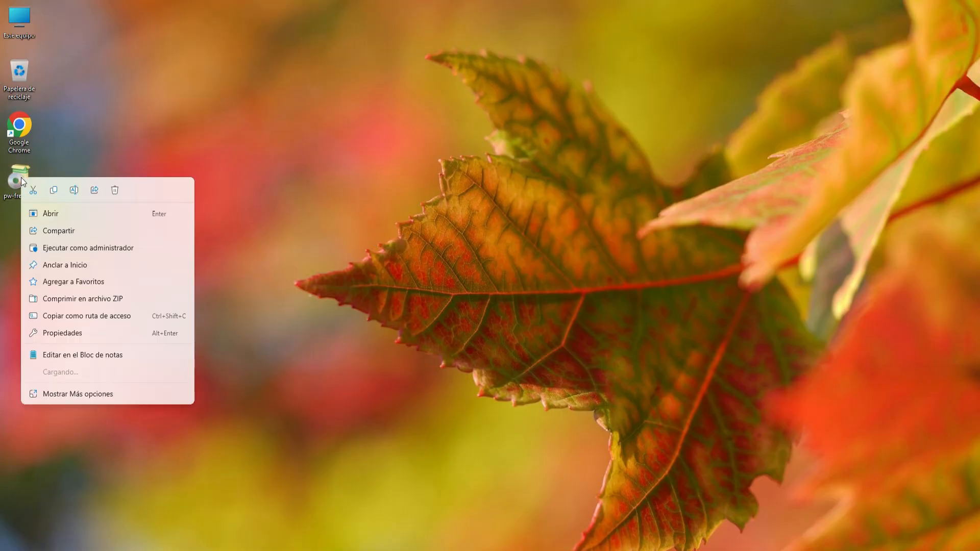
pyautogui.click(62, 250)
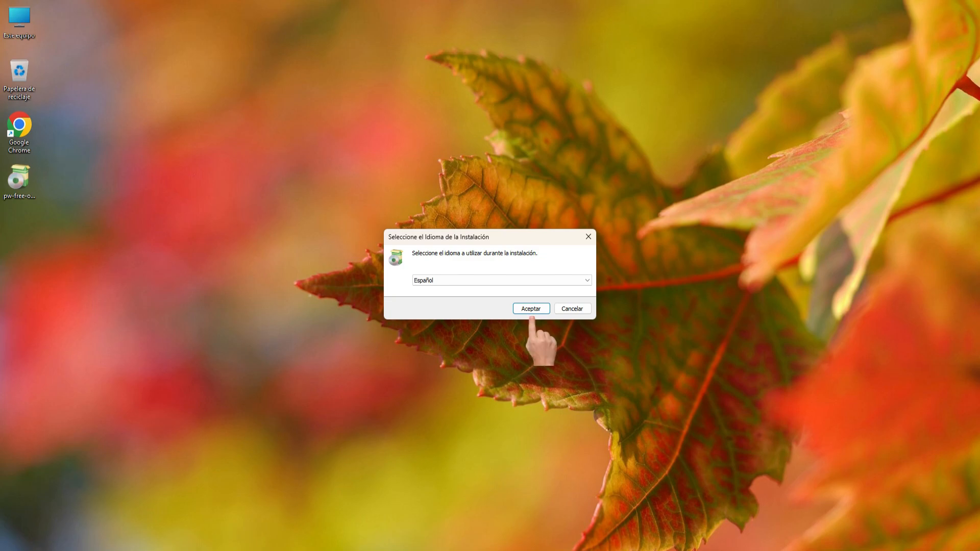
pyautogui.click(530, 311)
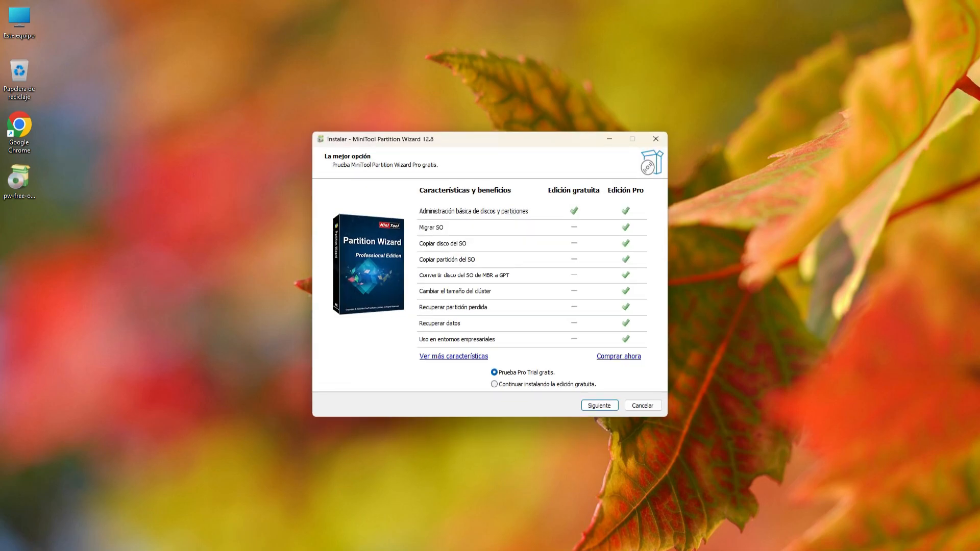
# Step: Install the Pro Trial edition without MiniTool ShadowMaker Free and finish the setup without launching Partition Wizard
pyautogui.click(494, 384)
pyautogui.click(494, 373)
pyautogui.click(600, 407)
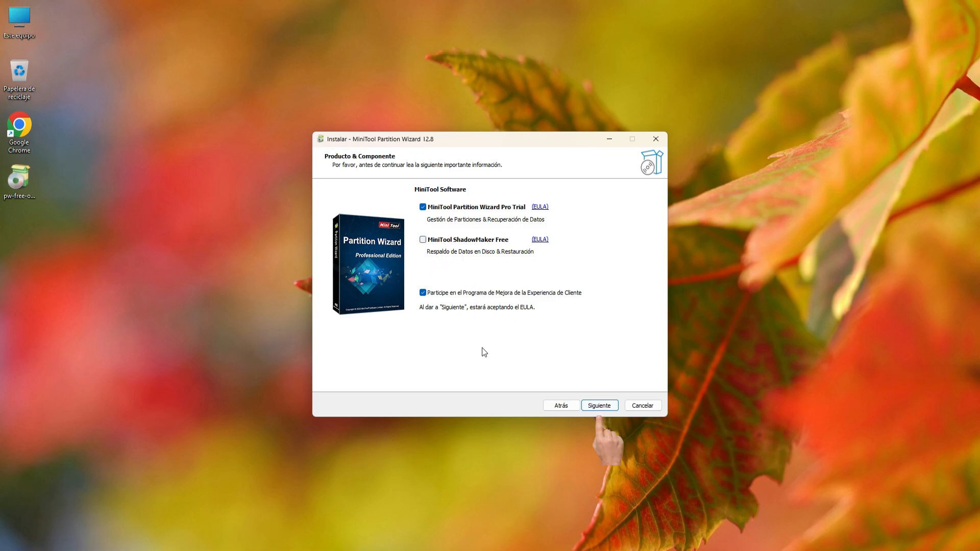
pyautogui.press('Return')
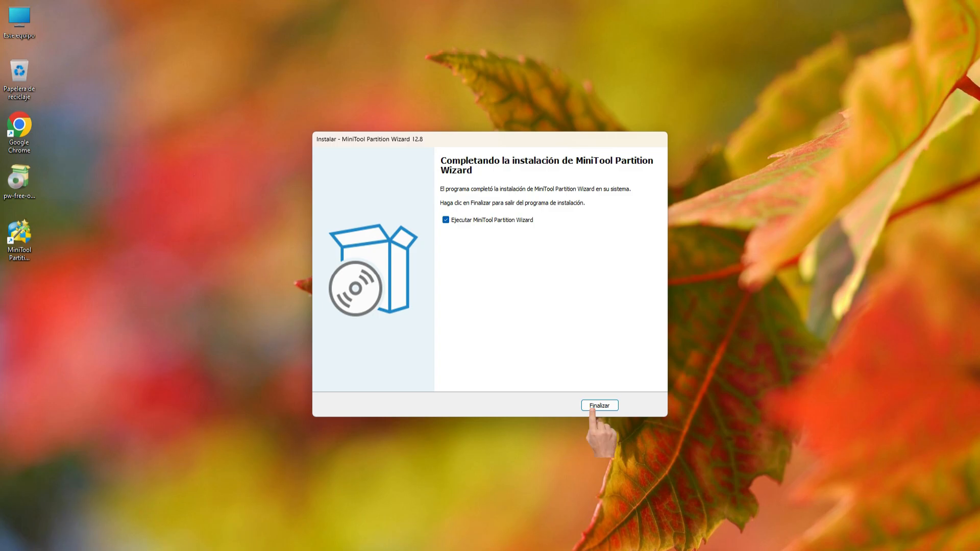
pyautogui.click(446, 220)
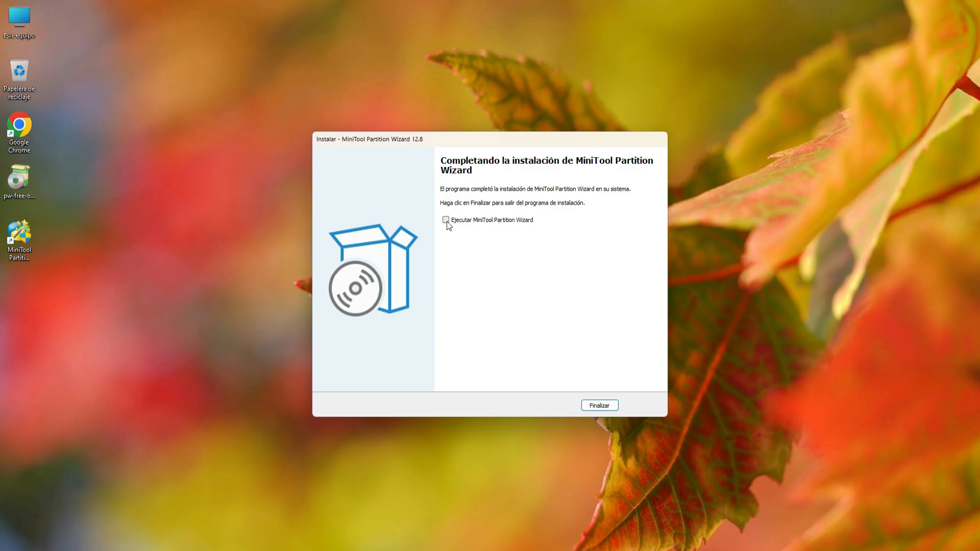
pyautogui.click(600, 406)
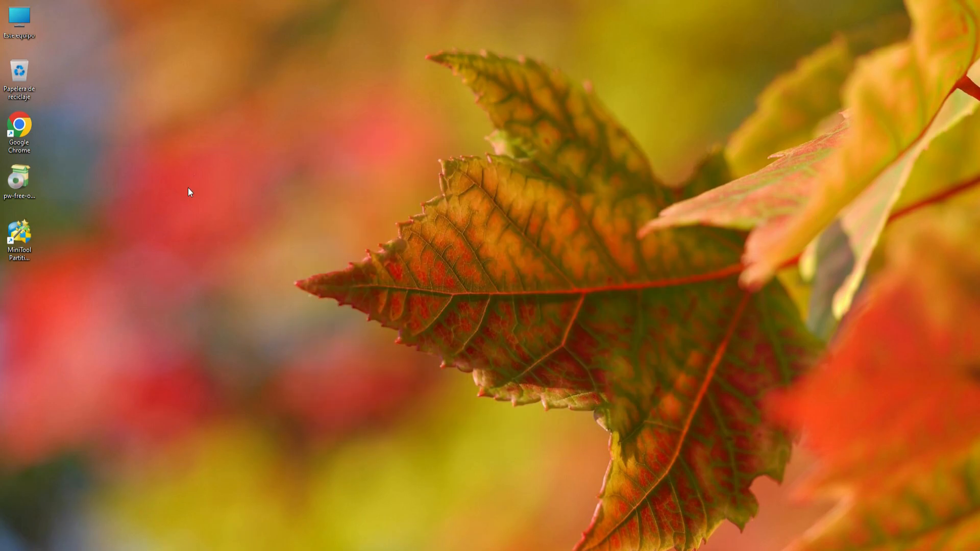
# Step: Delete the pw-free-online installer from the desktop and move the MiniTool Partition Wizard shortcut into its place
pyautogui.click(157, 192)
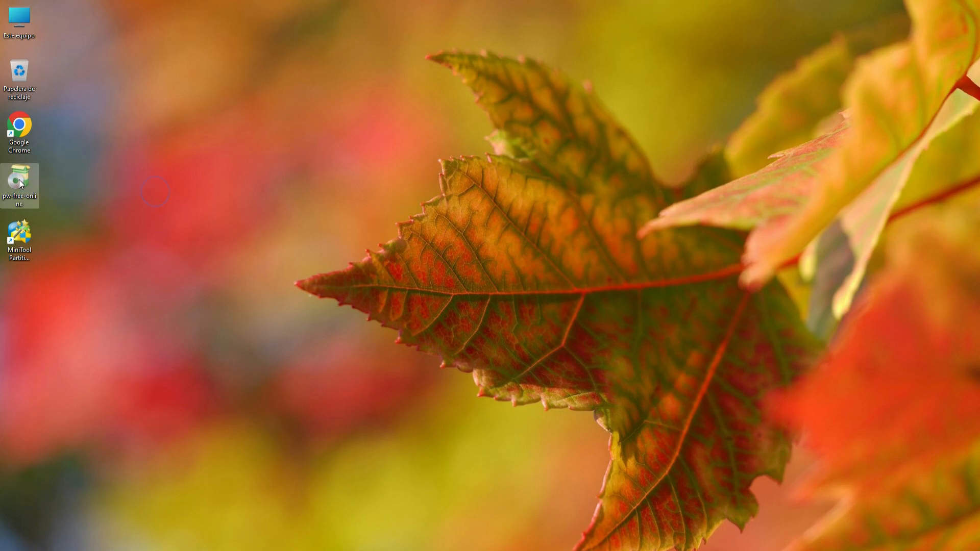
pyautogui.press('Delete')
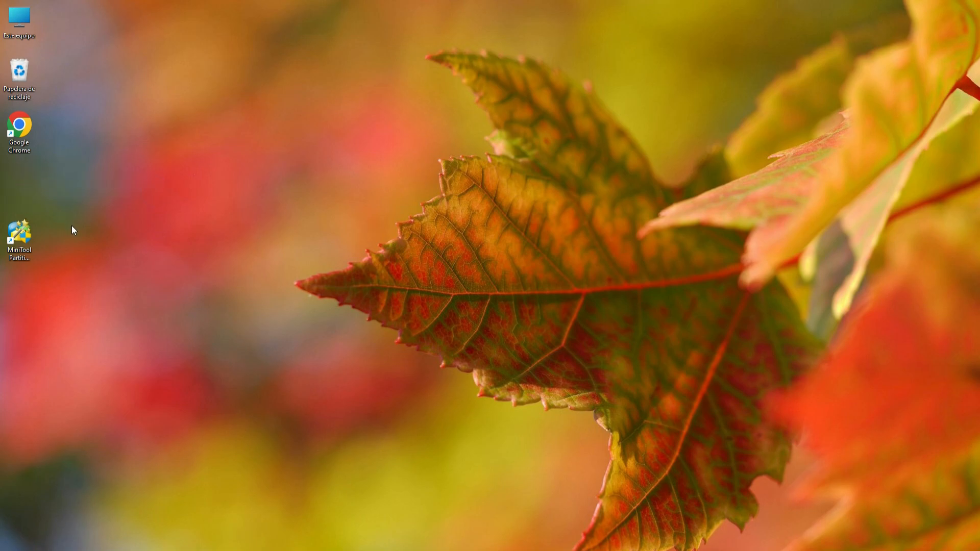
pyautogui.moveTo(19, 233); pyautogui.dragTo(23, 183)
# Step: Launch MiniTool Partition Wizard as administrator from its desktop shortcut and look over the available disk operations
pyautogui.rightClick(23, 182)
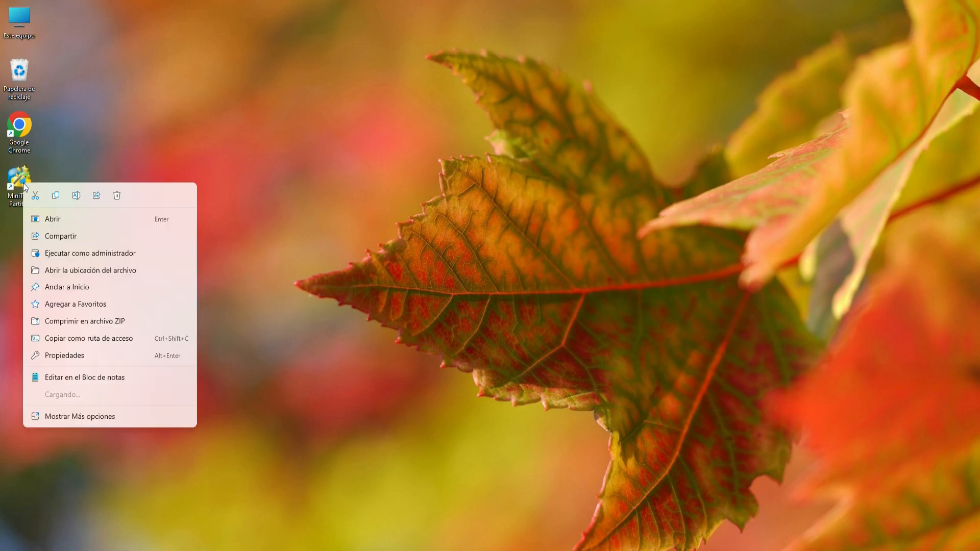
pyautogui.click(75, 252)
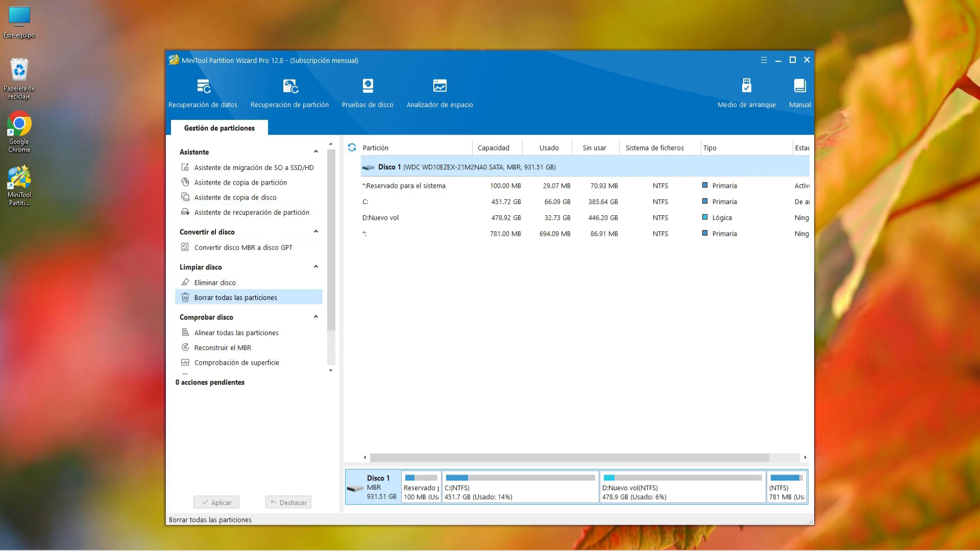
pyautogui.scroll(-1, 230, 348)
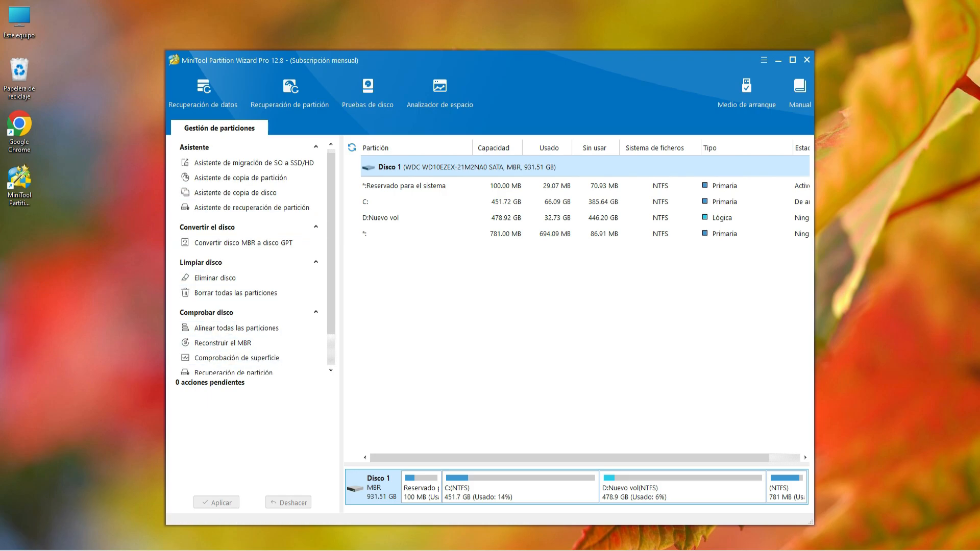
# Step: View the data recovery tool and the partition recovery tool
pyautogui.click(204, 114)
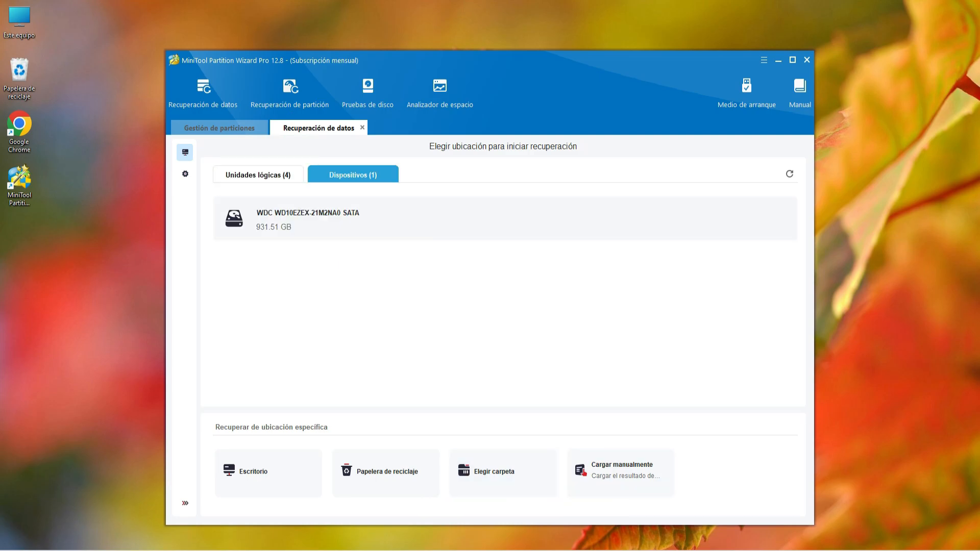
pyautogui.click(290, 95)
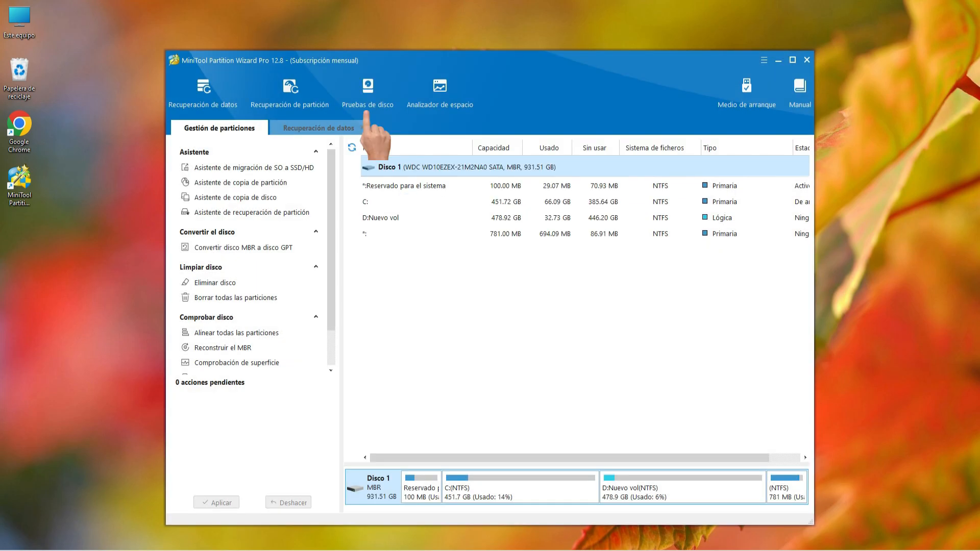
# Step: Open the disk benchmark tool and view the drives that can be tested, keeping C: chosen
pyautogui.click(367, 112)
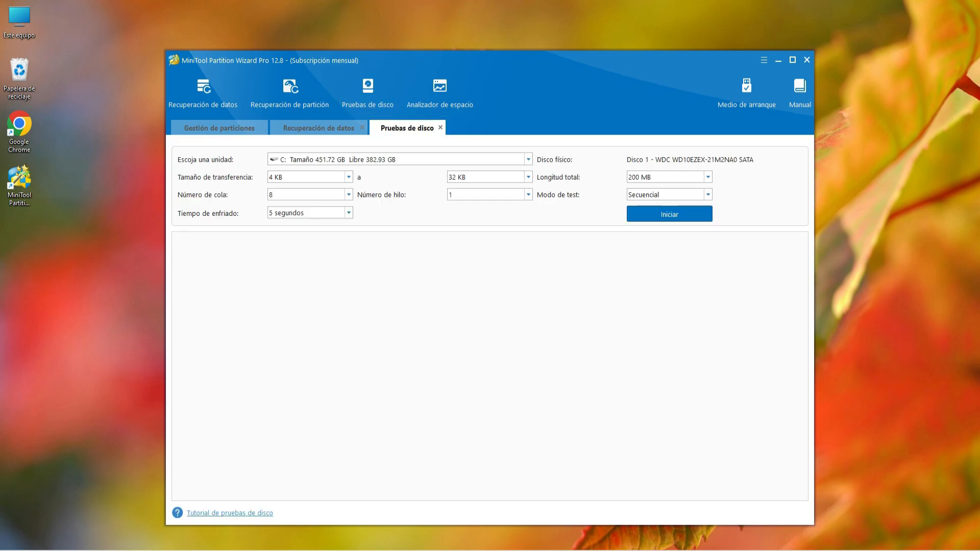
pyautogui.click(529, 160)
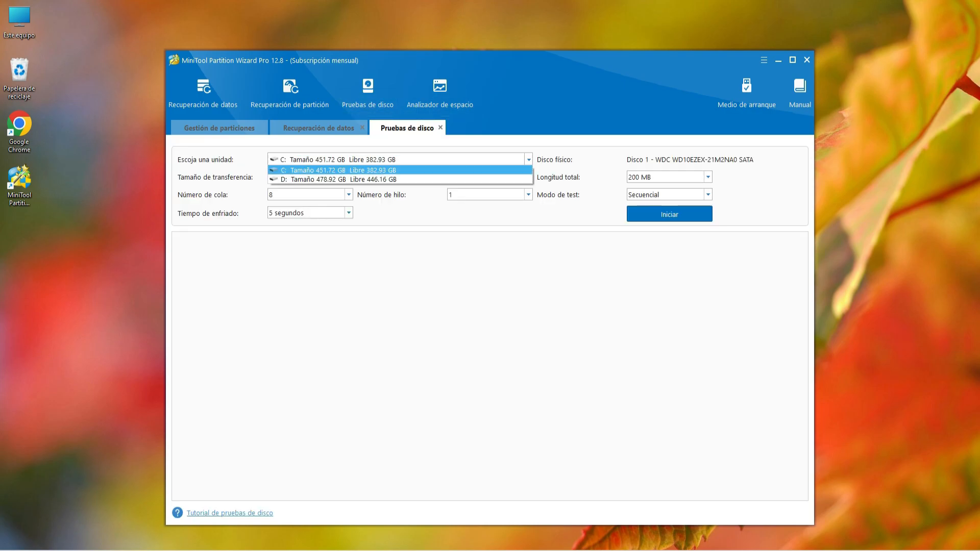
pyautogui.click(528, 159)
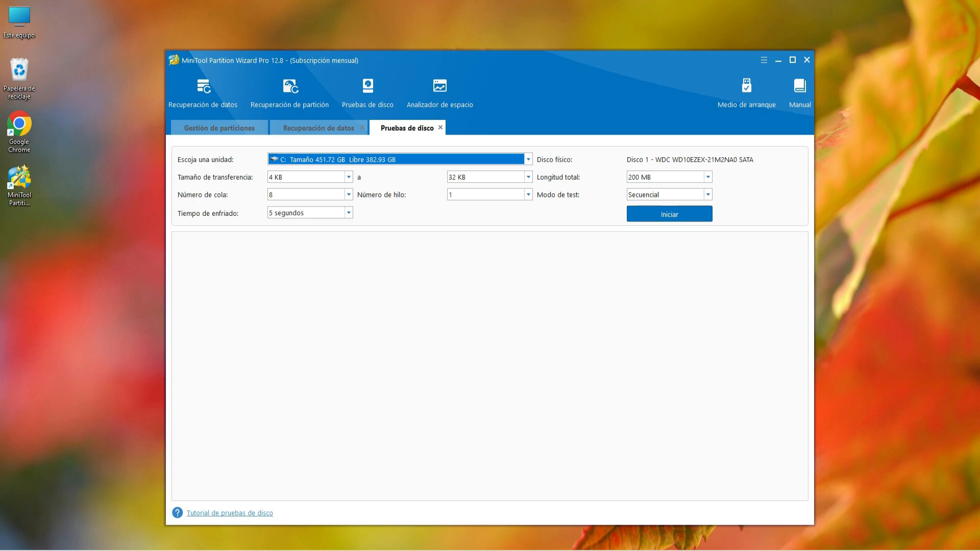
# Step: Open the space analyzer, browse its list of drives, and return to the partition management view
pyautogui.click(438, 108)
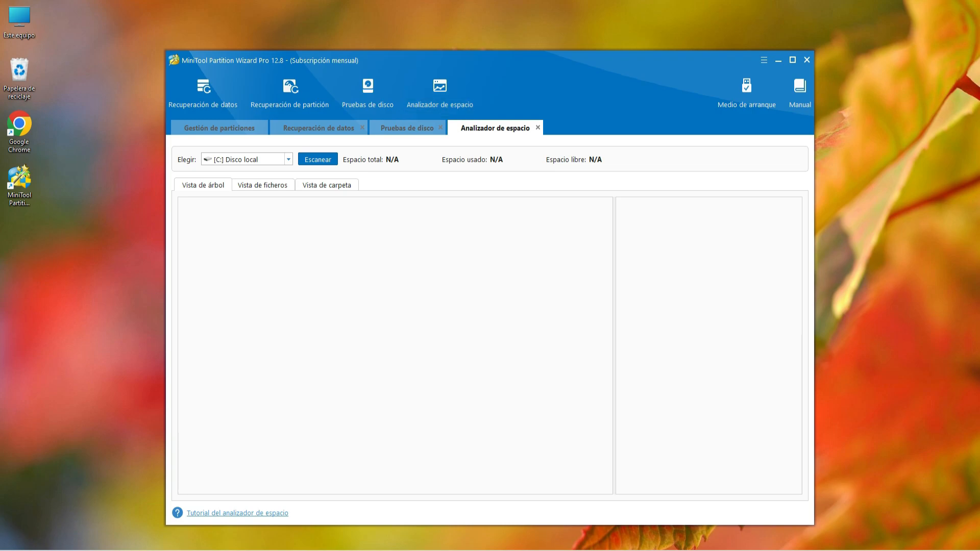
pyautogui.click(289, 159)
pyautogui.press('Down')
pyautogui.press('Down')
pyautogui.press('Down')
pyautogui.click(219, 128)
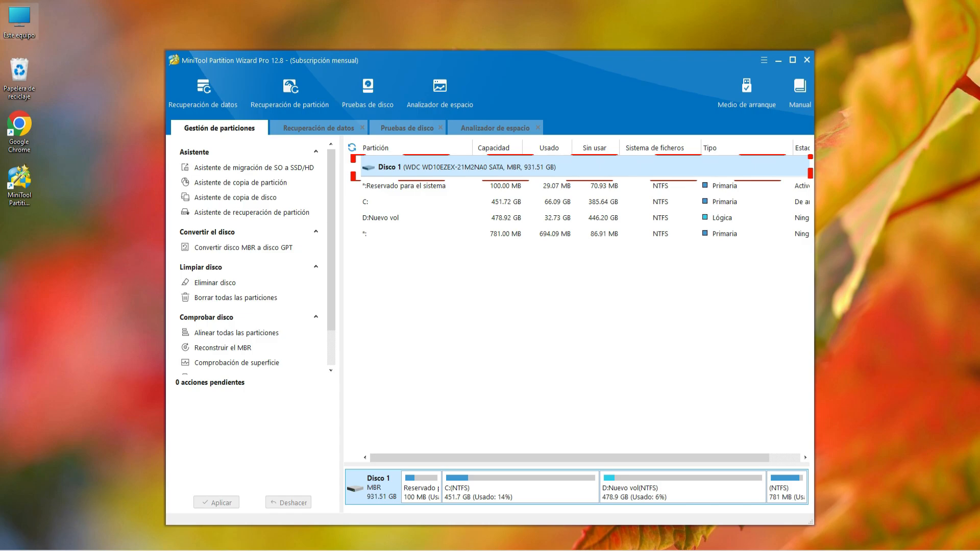
# Step: Open Este equipo in File Explorer, highlight drives C: and D: to review them, and close the window
pyautogui.doubleClick(19, 21)
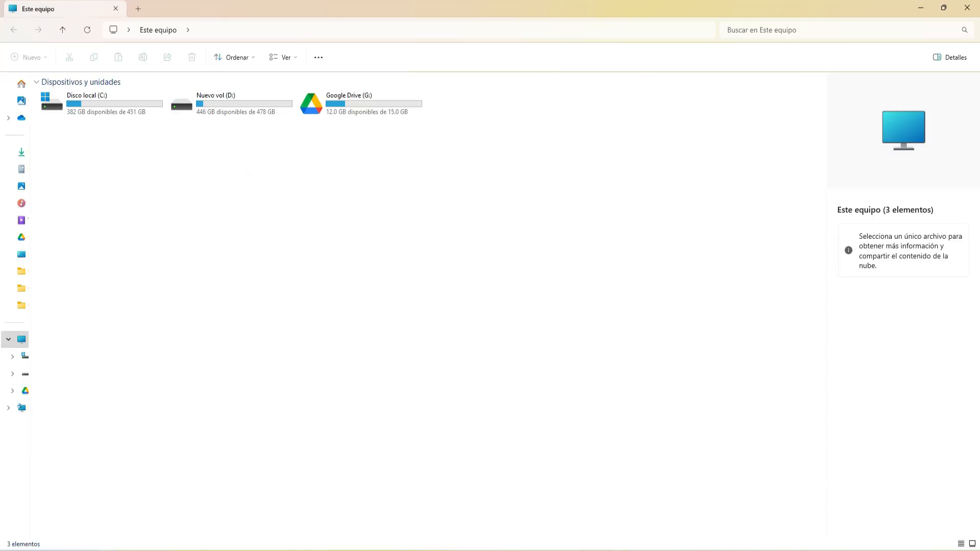
pyautogui.moveTo(281, 164); pyautogui.dragTo(93, 94)
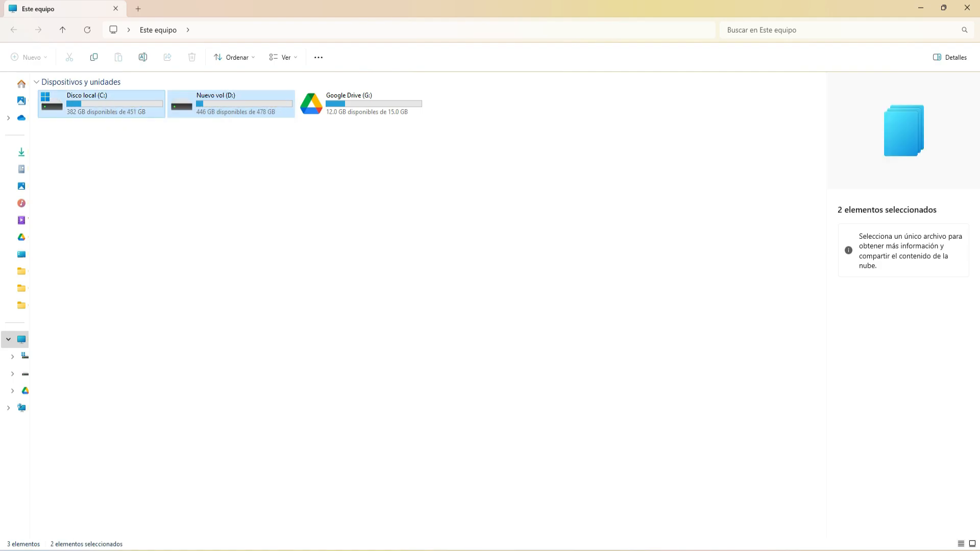
pyautogui.click(281, 183)
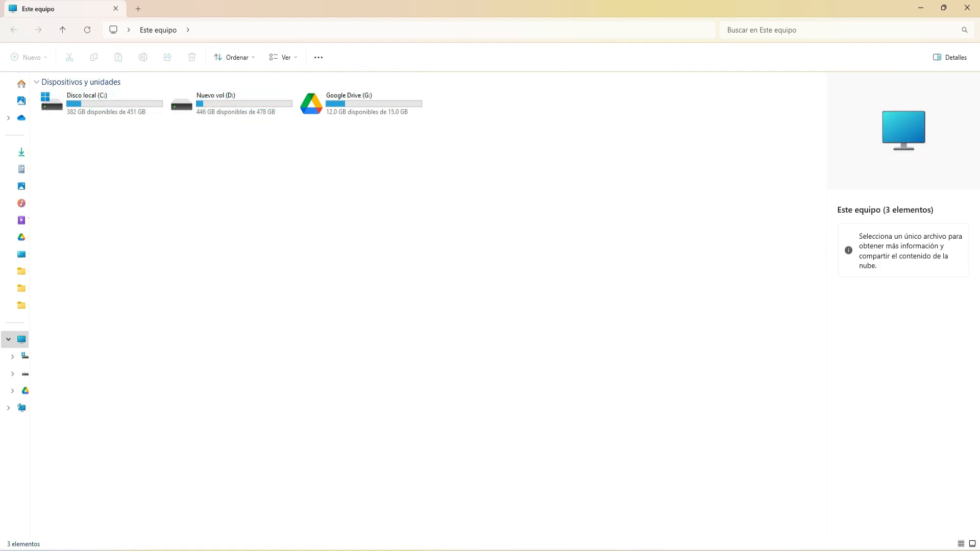
pyautogui.click(968, 8)
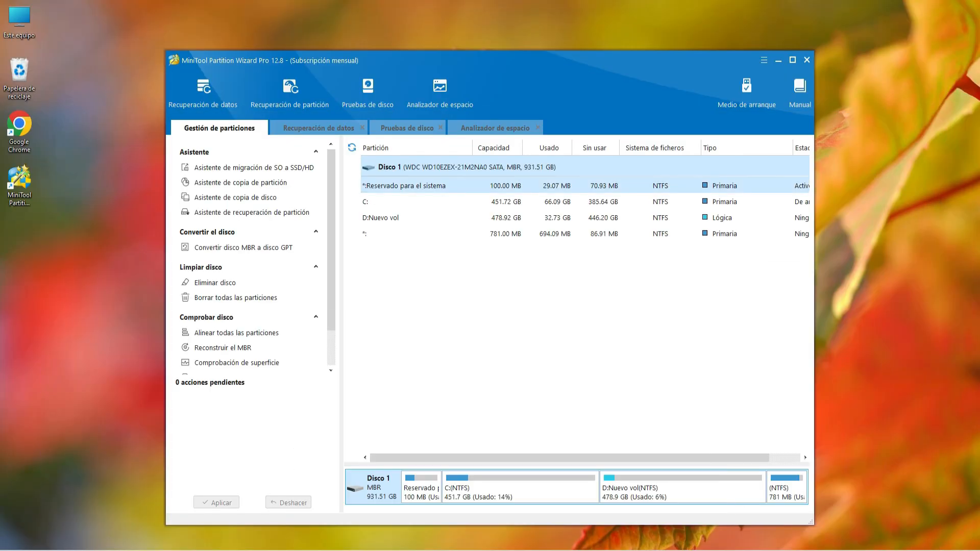
# Step: Select the C: partition and then the D:Nuevo vol partition to view the operations offered for each
pyautogui.click(506, 202)
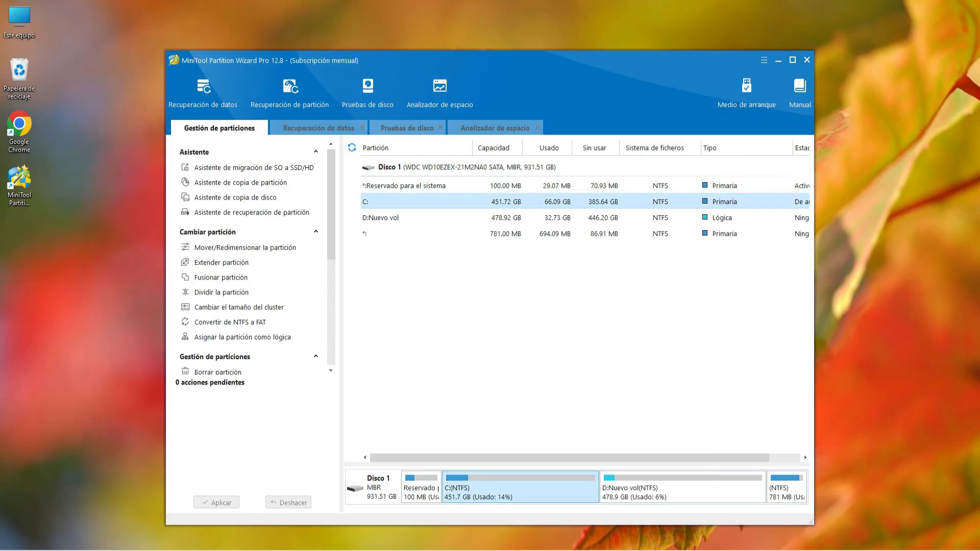
pyautogui.click(505, 218)
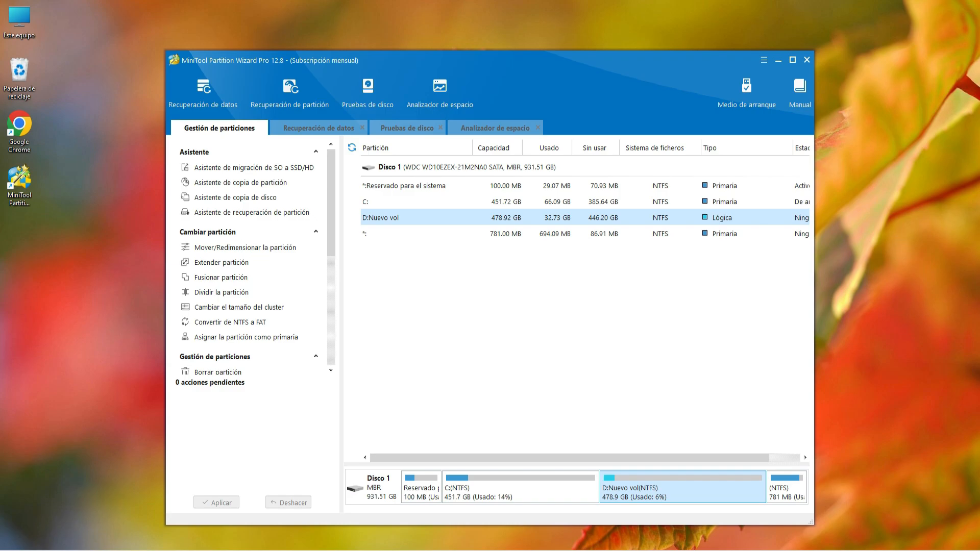
# Step: Widen the partition manager window to show every column and select the C: and D:Nuevo vol partitions in turn to examine them
pyautogui.moveTo(814, 276); pyautogui.dragTo(896, 276)
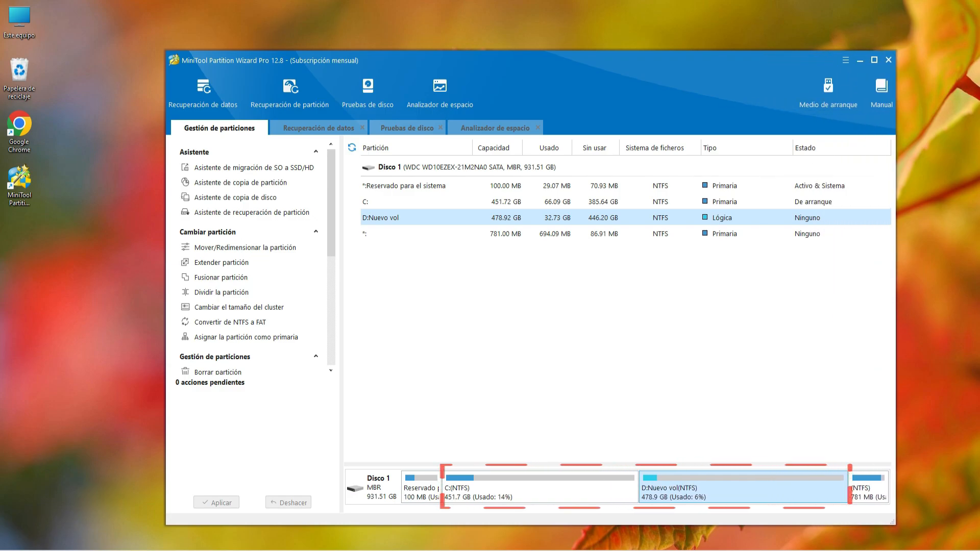
pyautogui.click(505, 202)
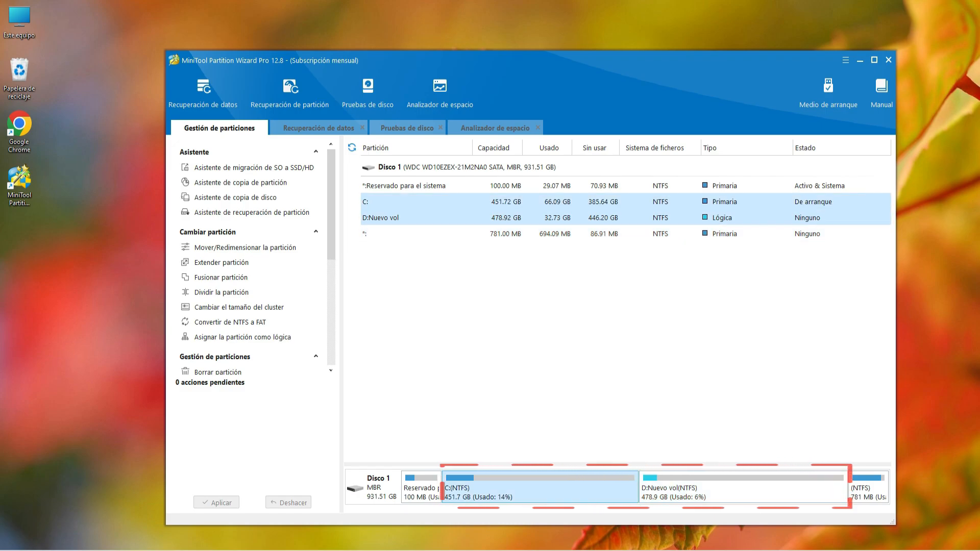
pyautogui.click(506, 217)
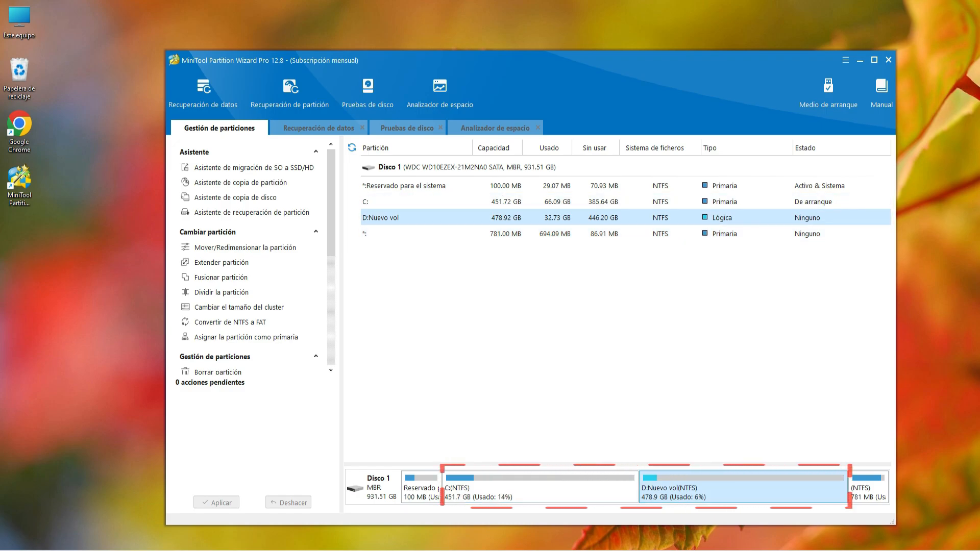
pyautogui.click(540, 488)
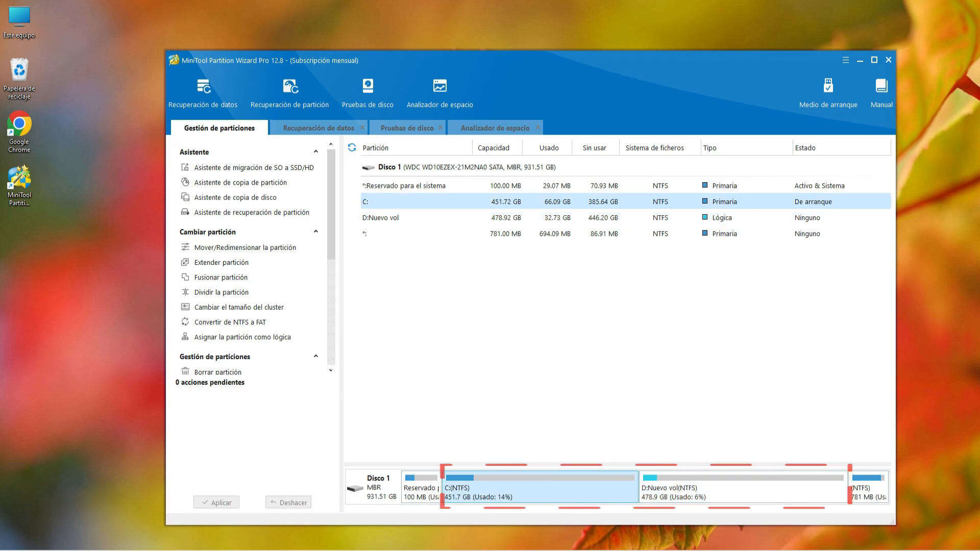
pyautogui.click(695, 498)
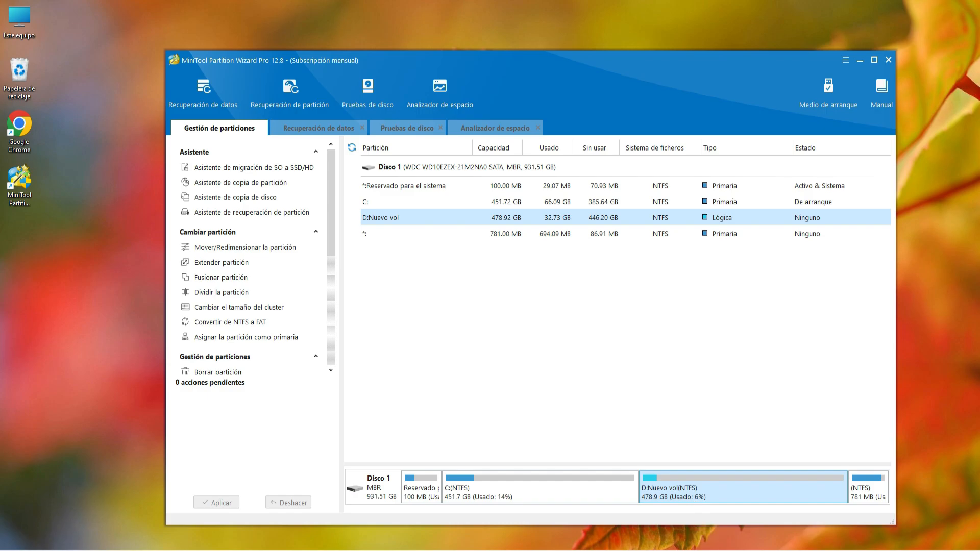
# Step: Shrink the D:Nuevo vol partition to about 278.4 GB, leaving about 200.6 GB of unallocated space after it
pyautogui.rightClick(733, 487)
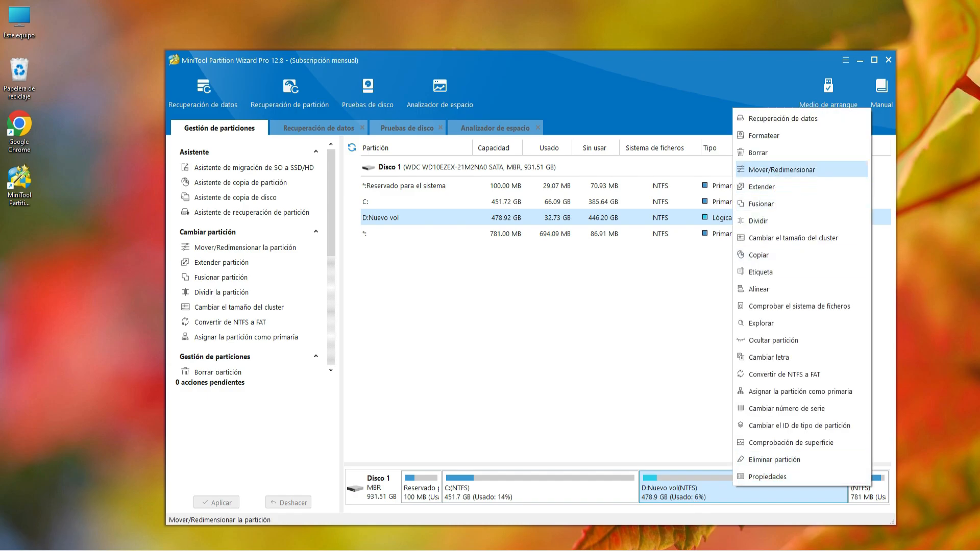
pyautogui.click(782, 169)
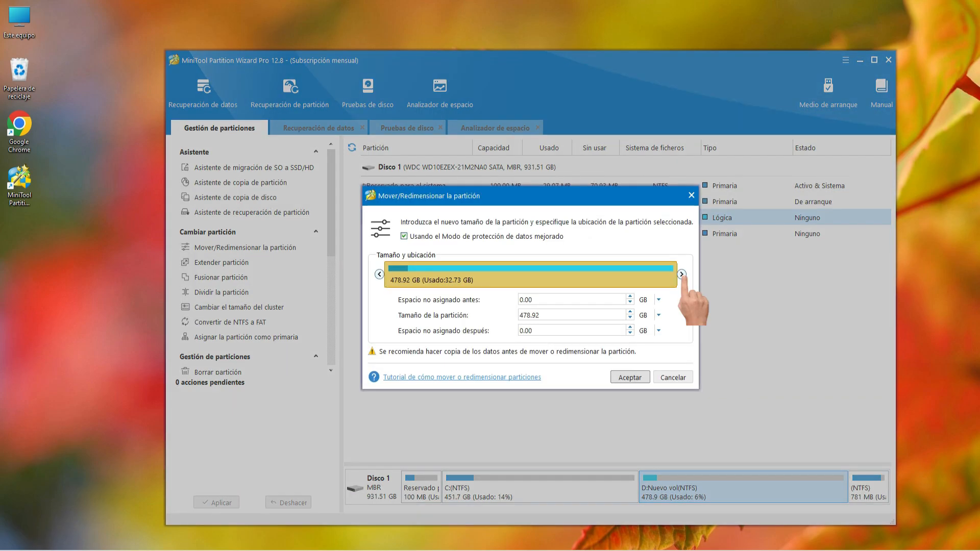
pyautogui.moveTo(682, 275); pyautogui.dragTo(492, 274)
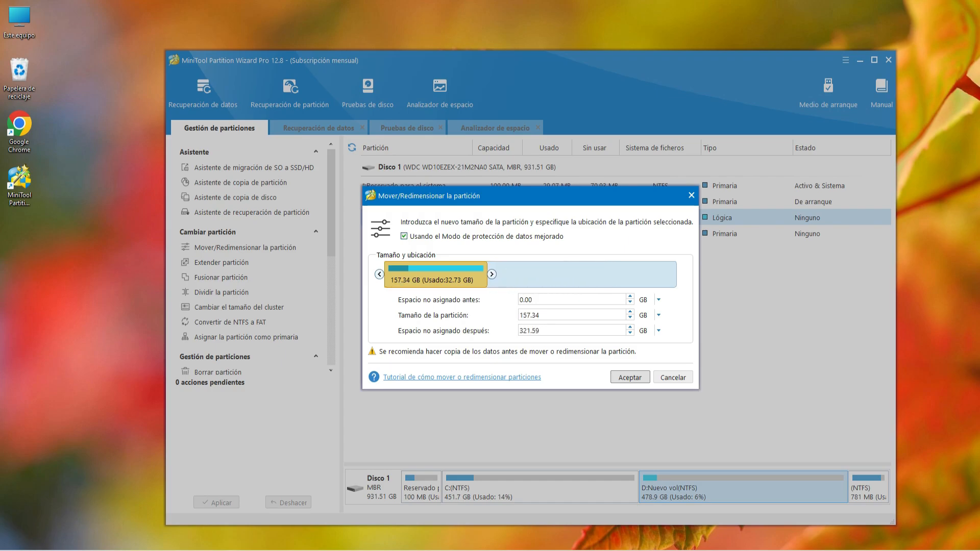
pyautogui.doubleClick(557, 315)
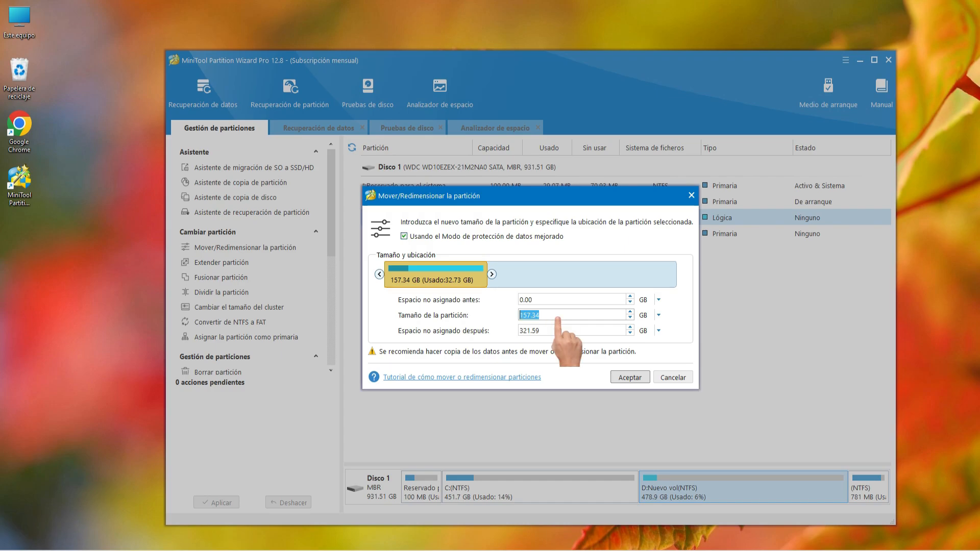
pyautogui.write('230')
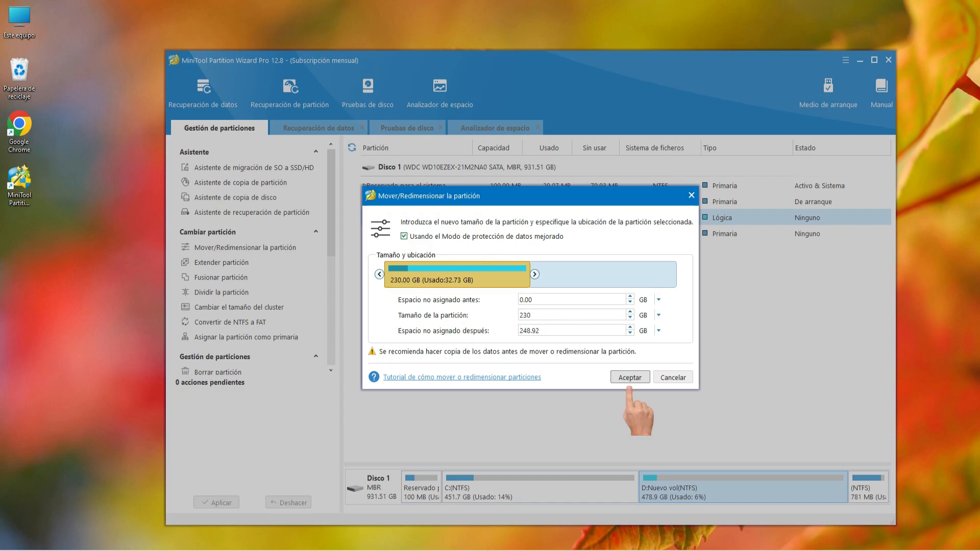
pyautogui.click(630, 378)
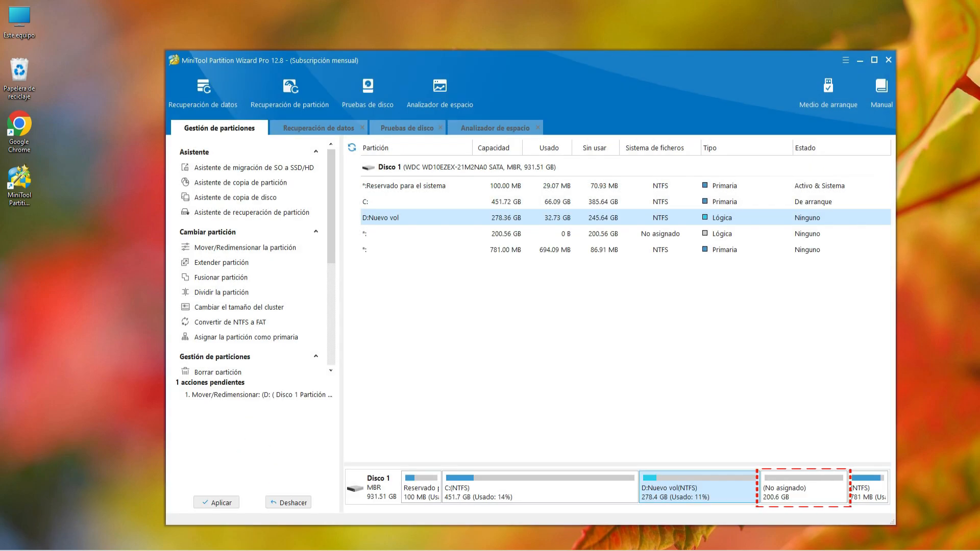
# Step: Select the new unallocated space to check it and apply the pending resize of D:
pyautogui.click(804, 489)
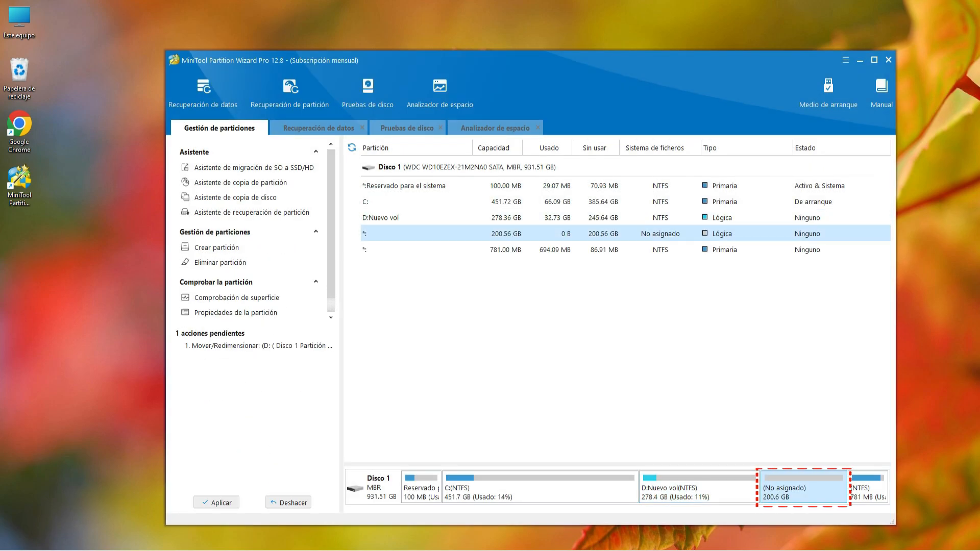
pyautogui.click(216, 503)
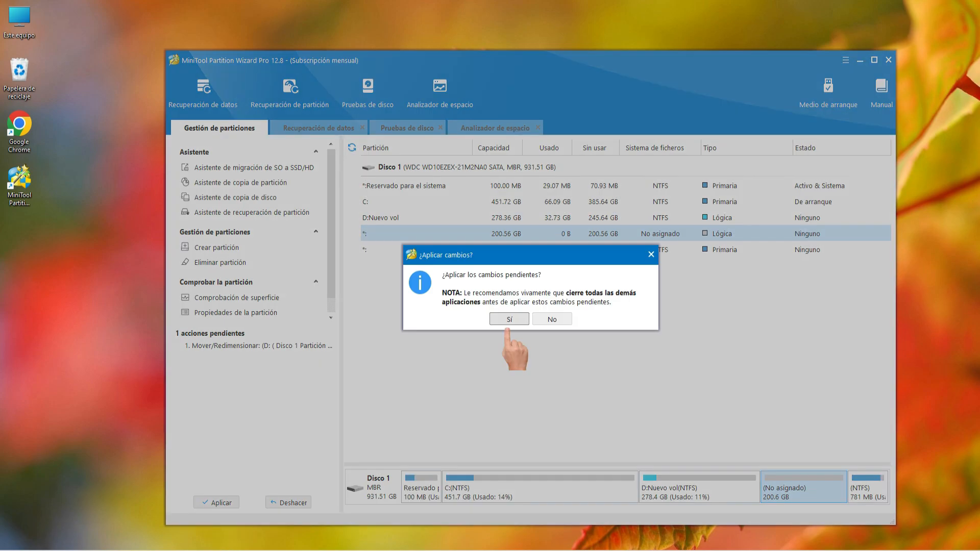
pyautogui.click(509, 319)
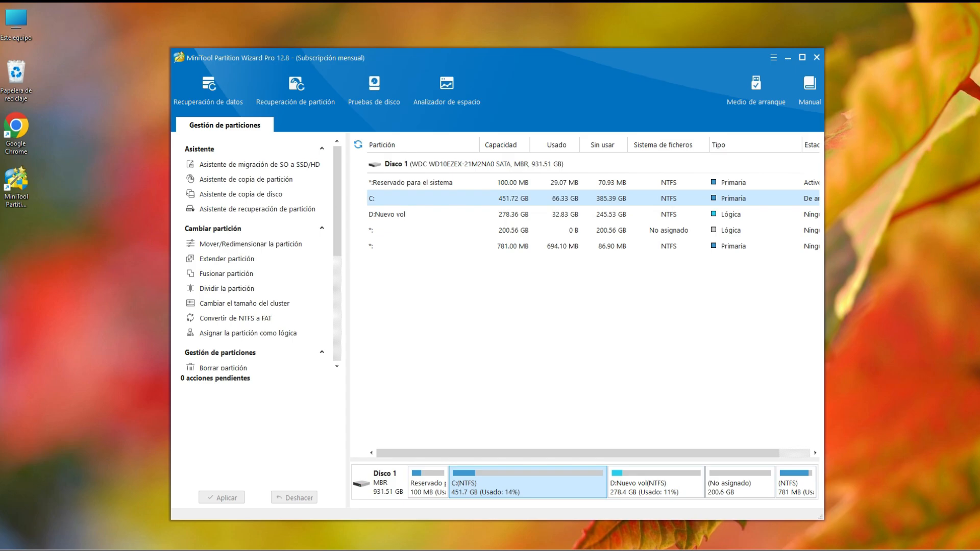
# Step: Select the unallocated space, review the drives under Este equipo in File Explorer, and close that window
pyautogui.click(727, 491)
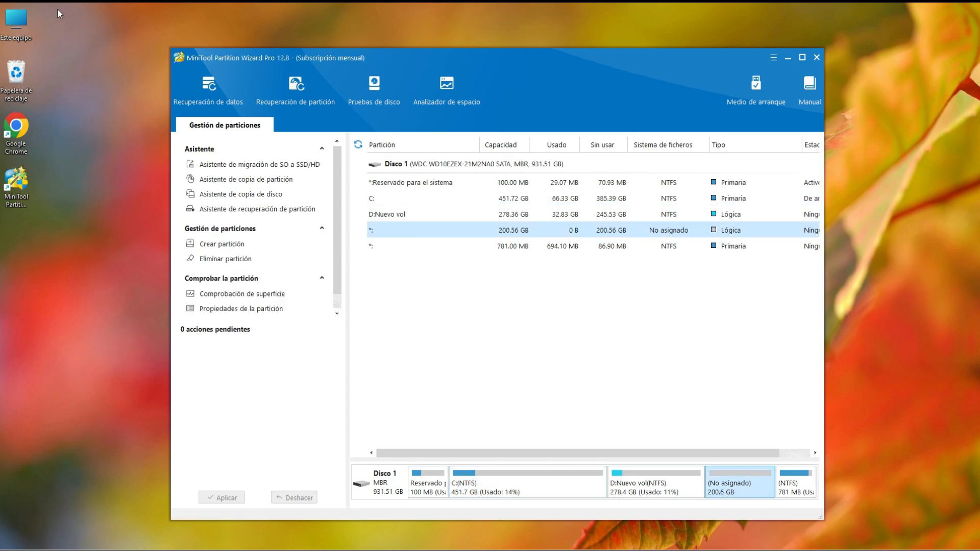
pyautogui.doubleClick(26, 21)
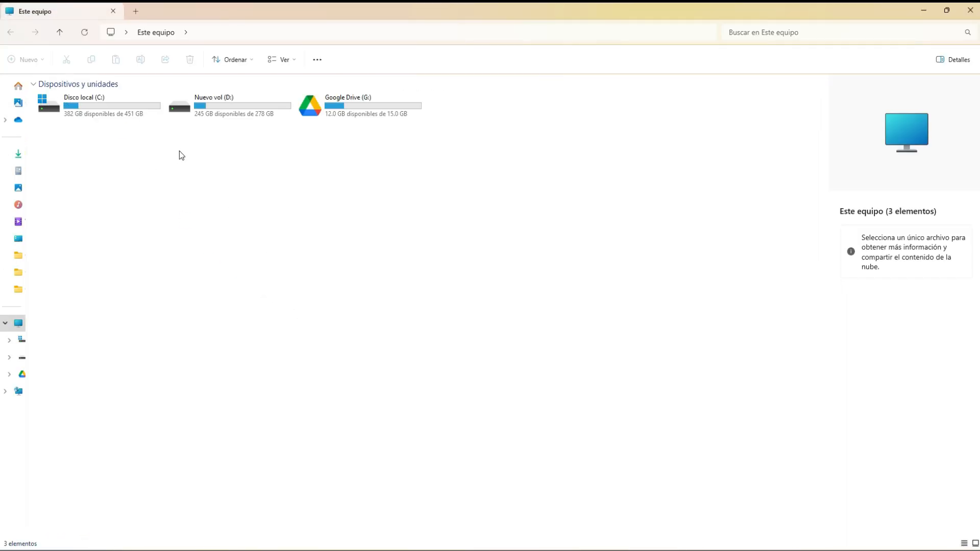
pyautogui.click(970, 10)
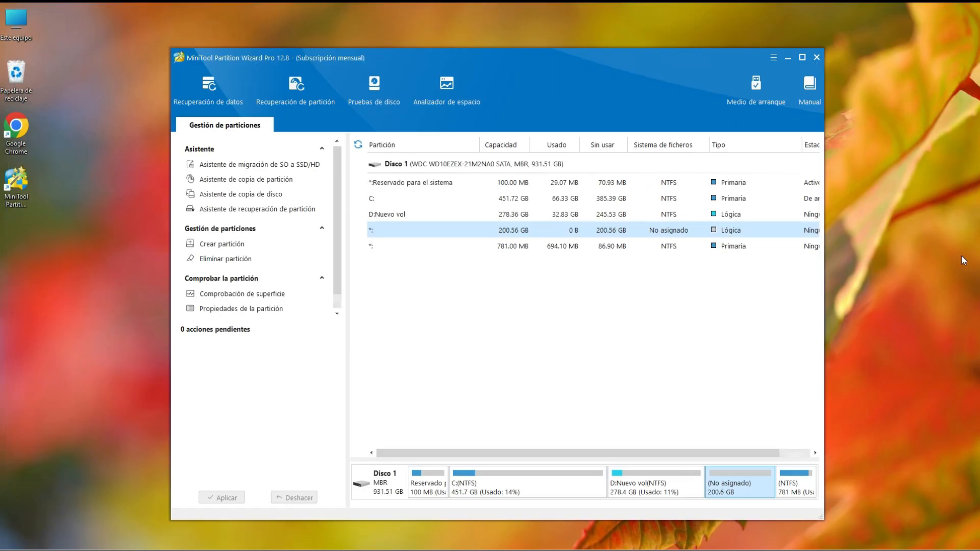
# Step: Create a logical NTFS partition labelled Disco E with drive letter E: using all 200.56 GB of the unallocated space
pyautogui.rightClick(752, 494)
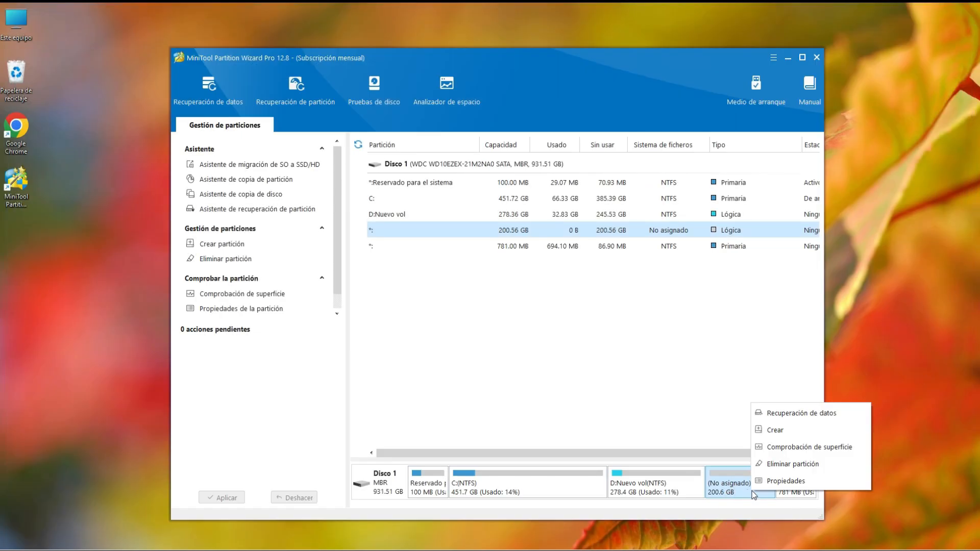
pyautogui.click(776, 431)
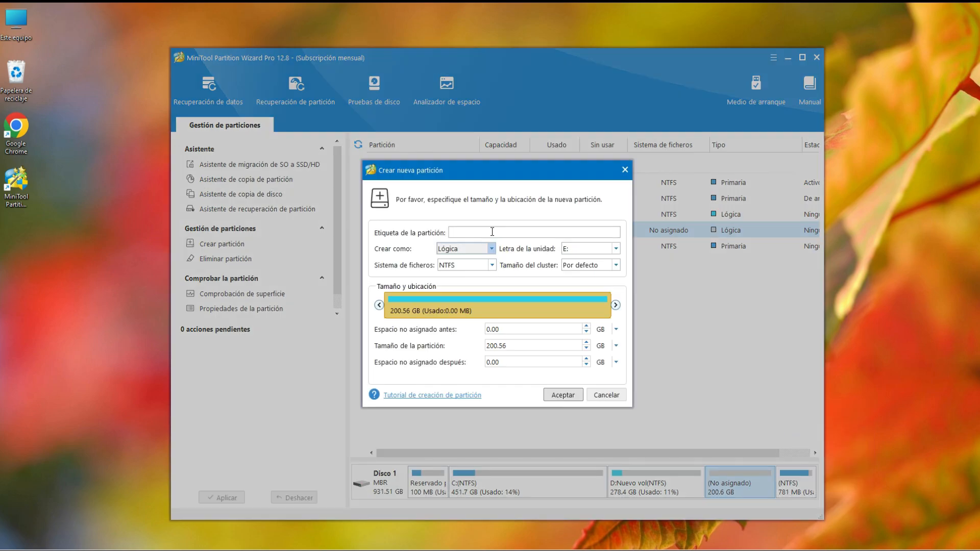
pyautogui.write('dis')
pyautogui.write('isco E')
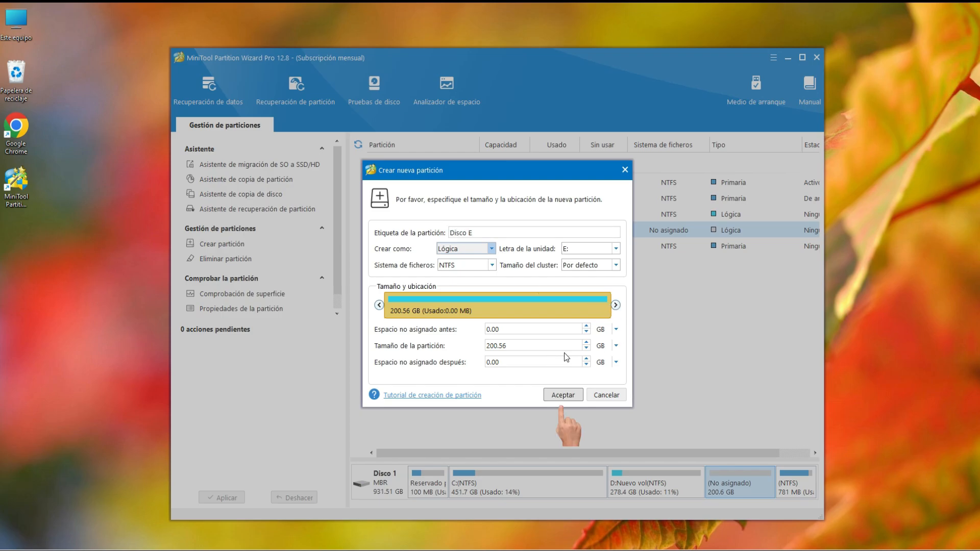
pyautogui.click(569, 396)
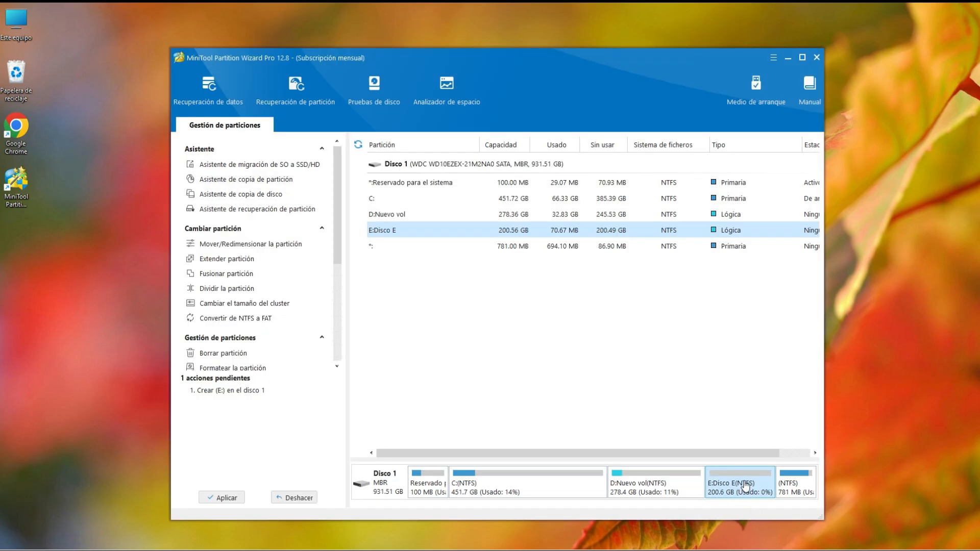
# Step: Format the Disco E partition as NTFS with the default cluster size and apply the pending creation and formatting
pyautogui.rightClick(745, 485)
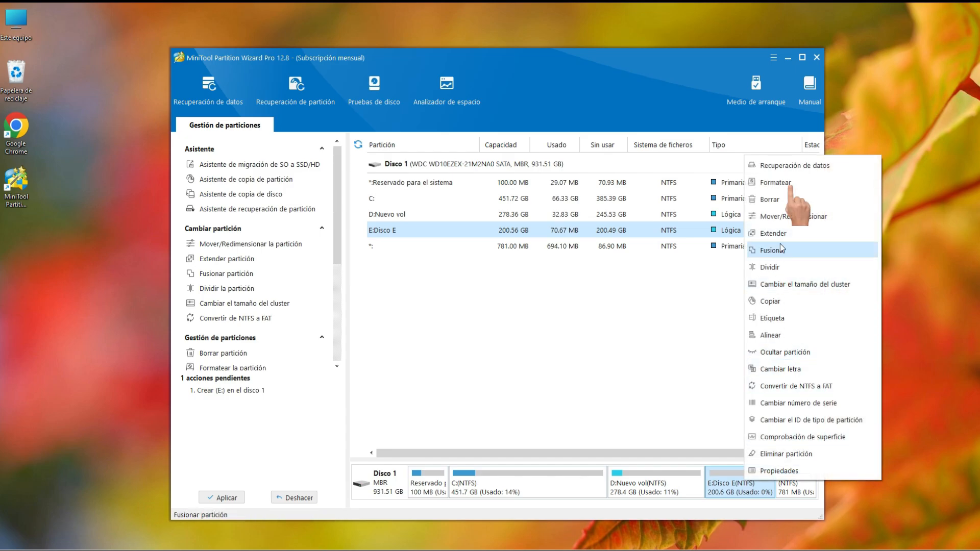
pyautogui.click(776, 183)
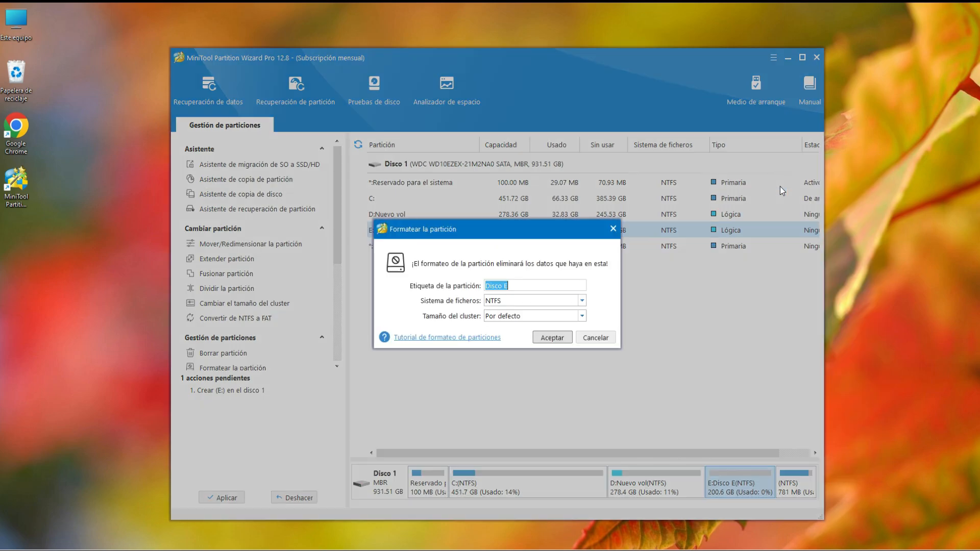
pyautogui.click(552, 338)
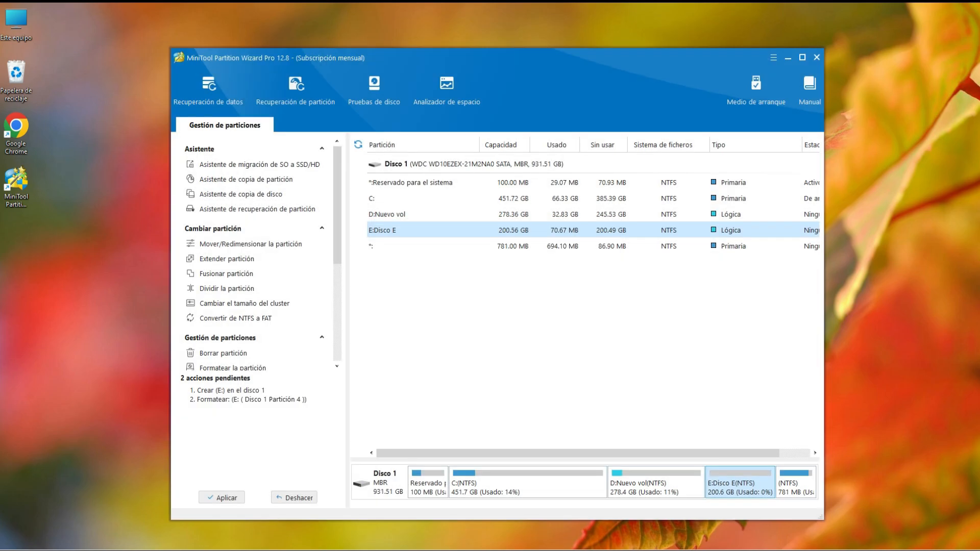
pyautogui.click(236, 501)
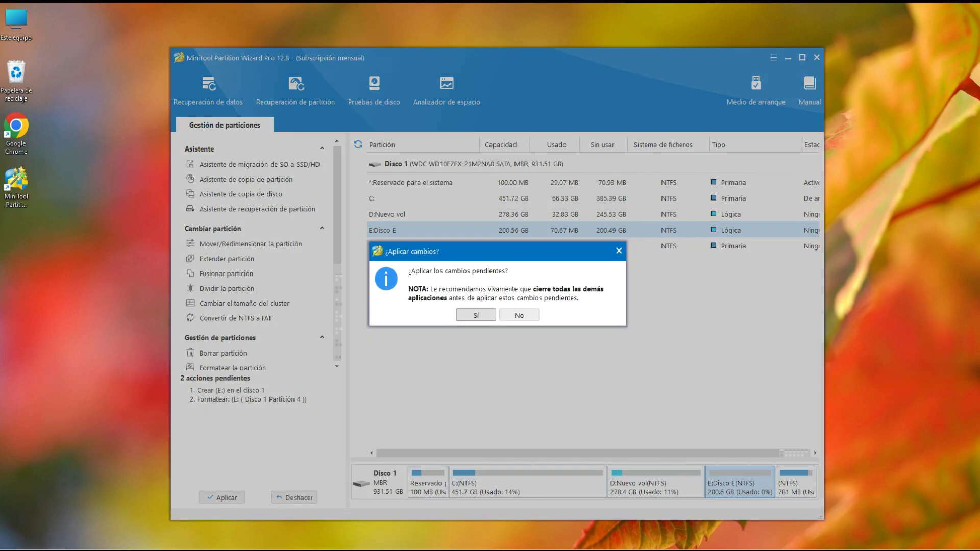
pyautogui.click(476, 315)
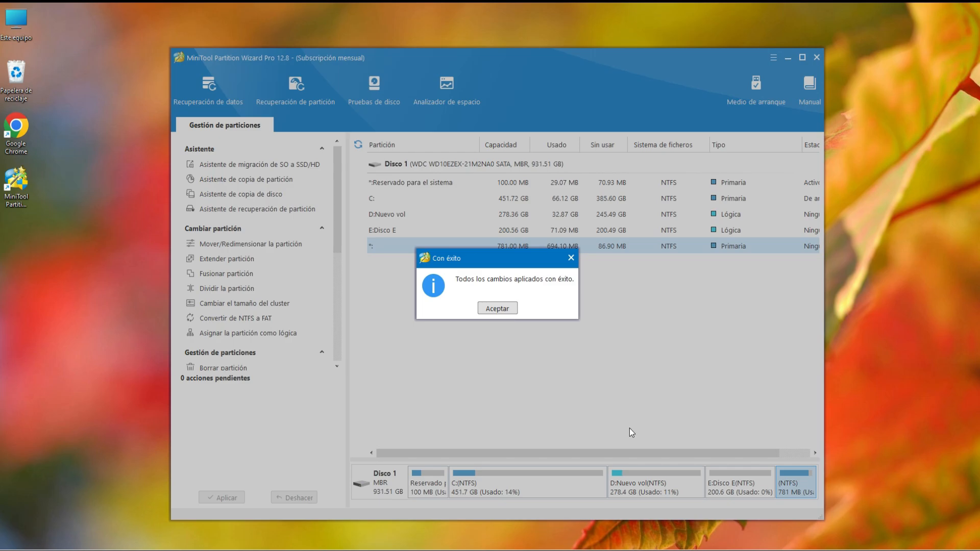
pyautogui.click(497, 309)
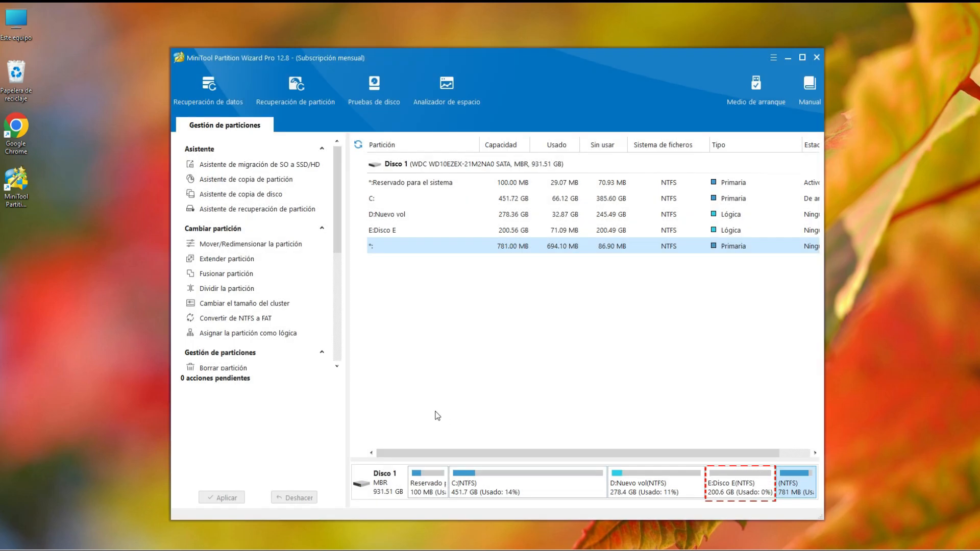
# Step: Open Este equipo in File Explorer, inspect the contents of Disco E (E:), return to the drive list, and close the window
pyautogui.doubleClick(17, 23)
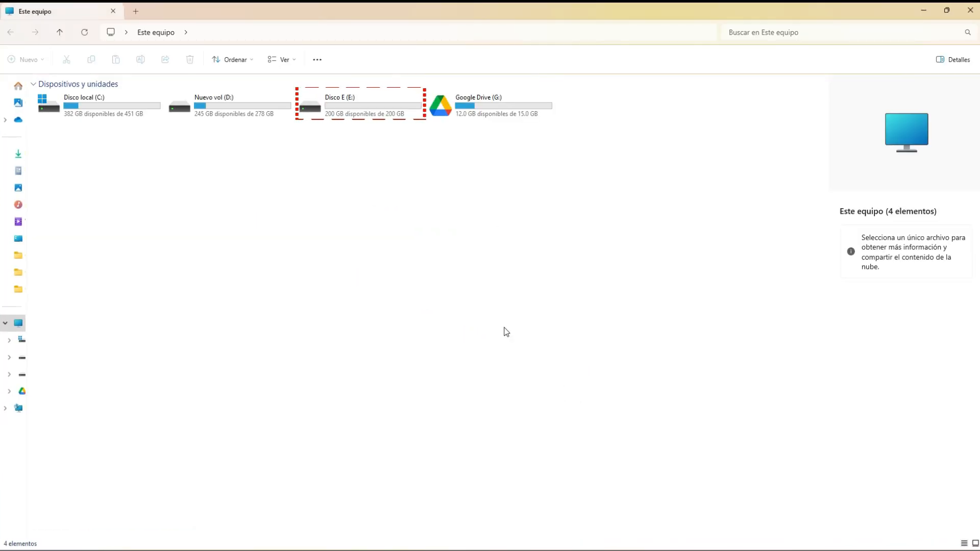
pyautogui.doubleClick(365, 112)
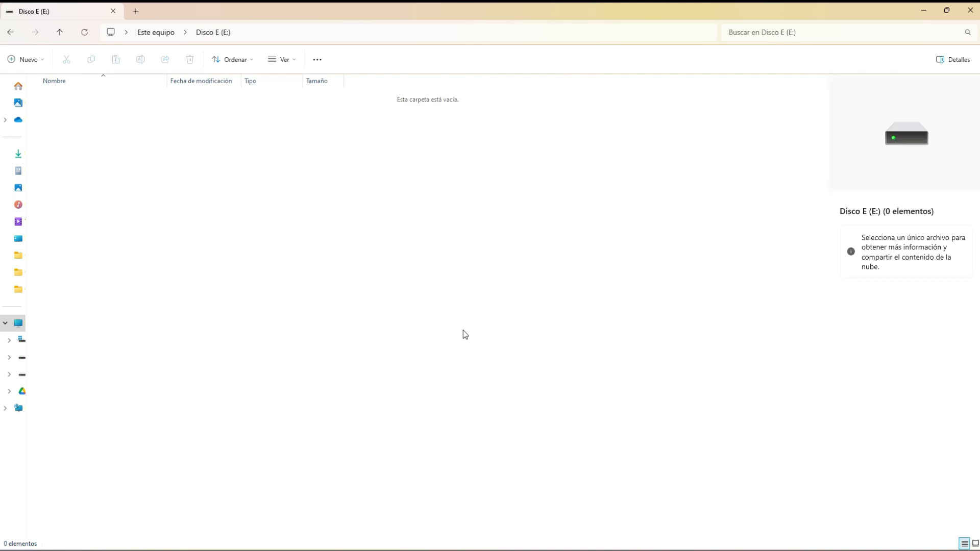
pyautogui.click(10, 32)
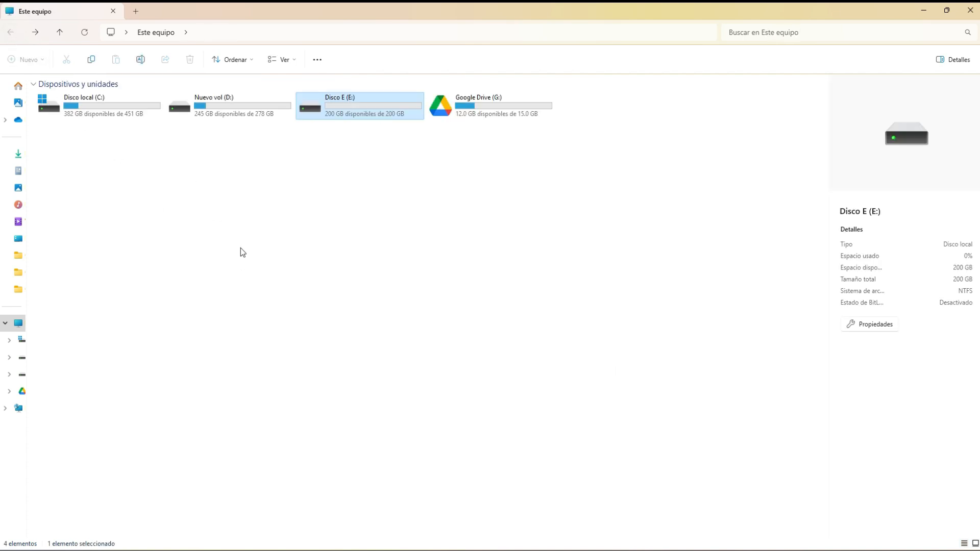
pyautogui.click(415, 204)
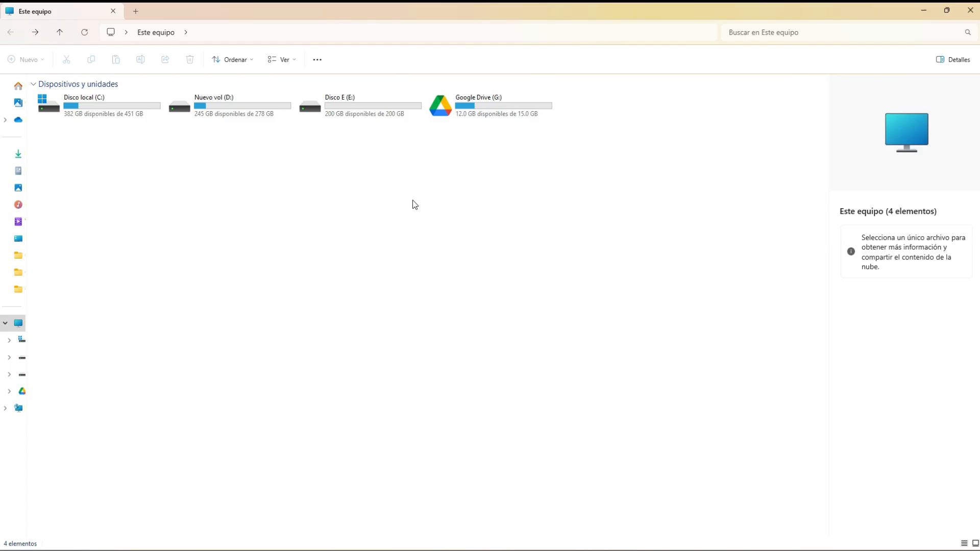
pyautogui.click(969, 9)
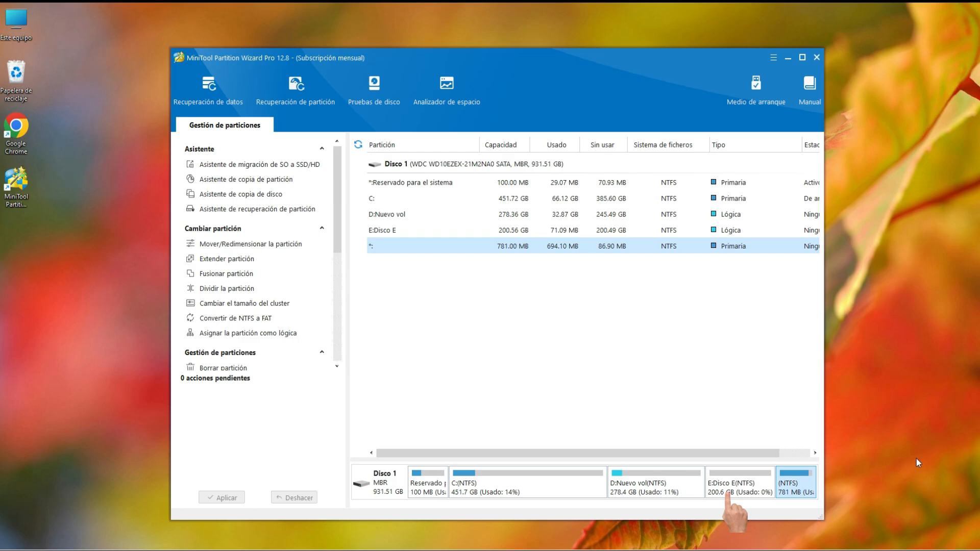
# Step: Delete the Disco E partition and wipe its unallocated space by filling the sectors with zeros, applying the pending change
pyautogui.rightClick(731, 487)
pyautogui.rightClick(745, 488)
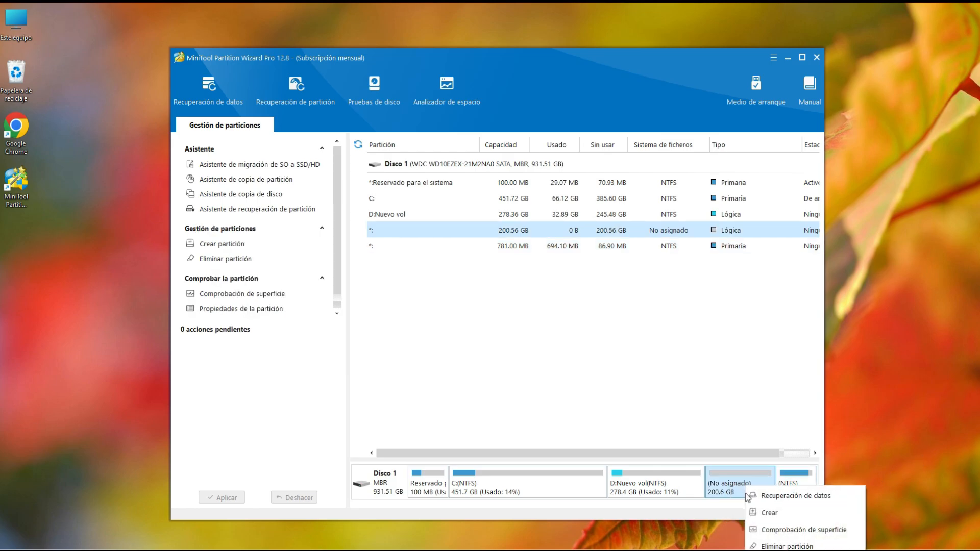
pyautogui.click(788, 547)
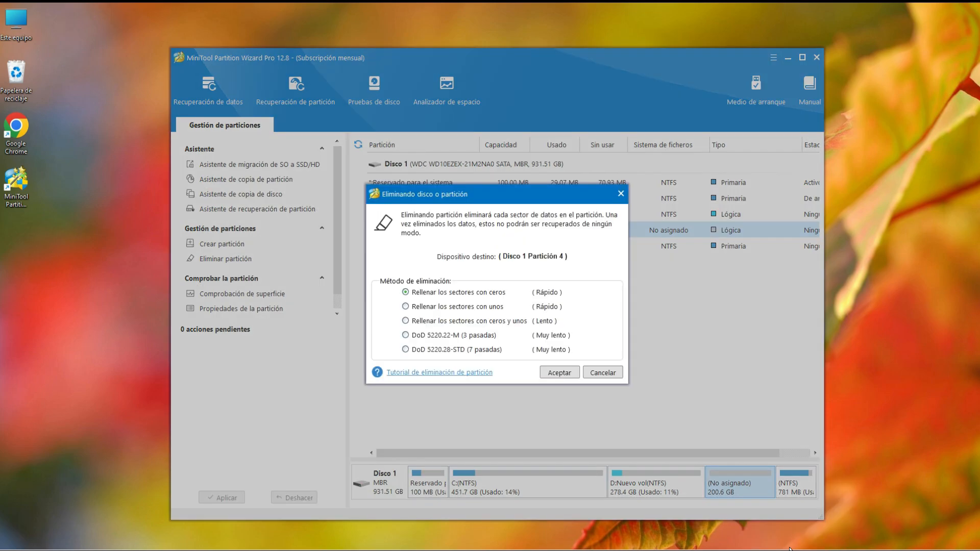
pyautogui.click(558, 374)
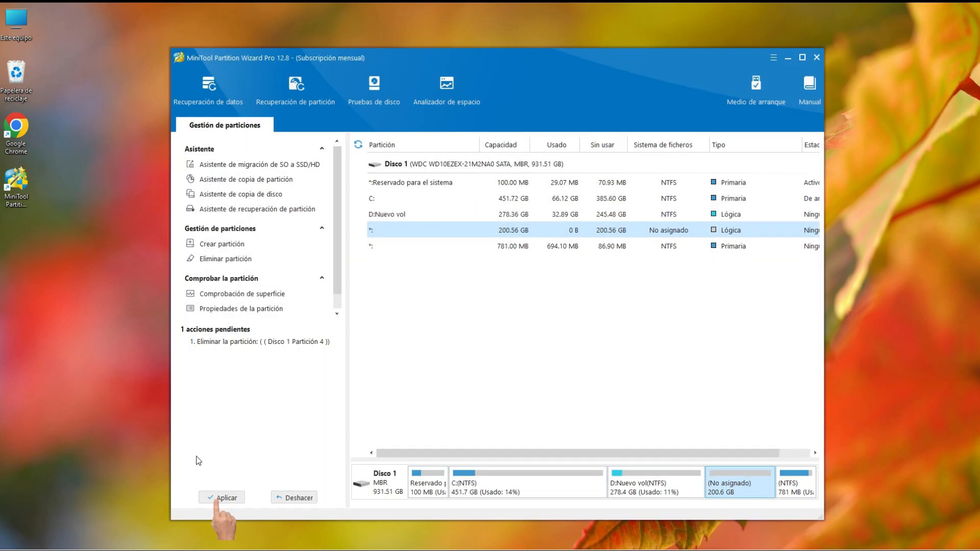
pyautogui.click(222, 498)
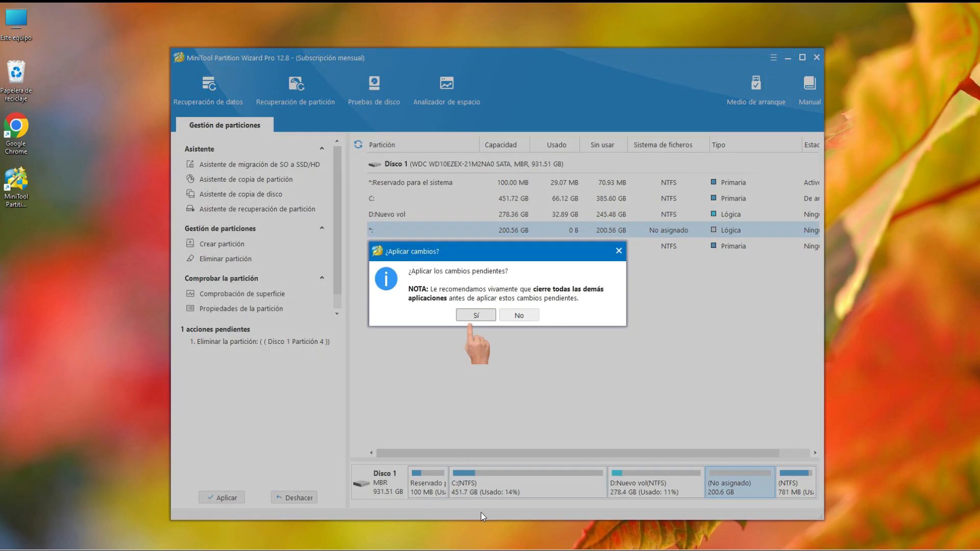
pyautogui.click(478, 315)
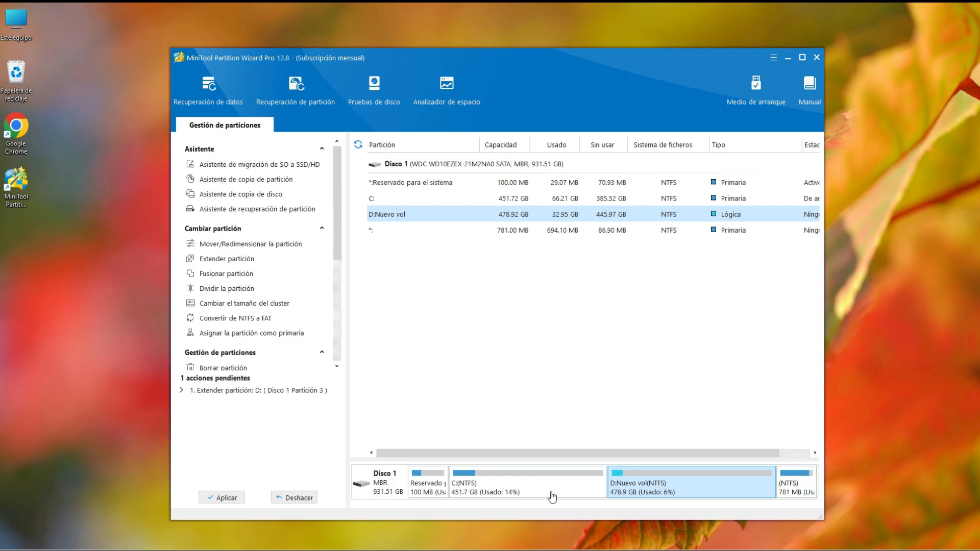
# Step: Open Este equipo in File Explorer to check the remaining drives and close the window
pyautogui.doubleClick(27, 20)
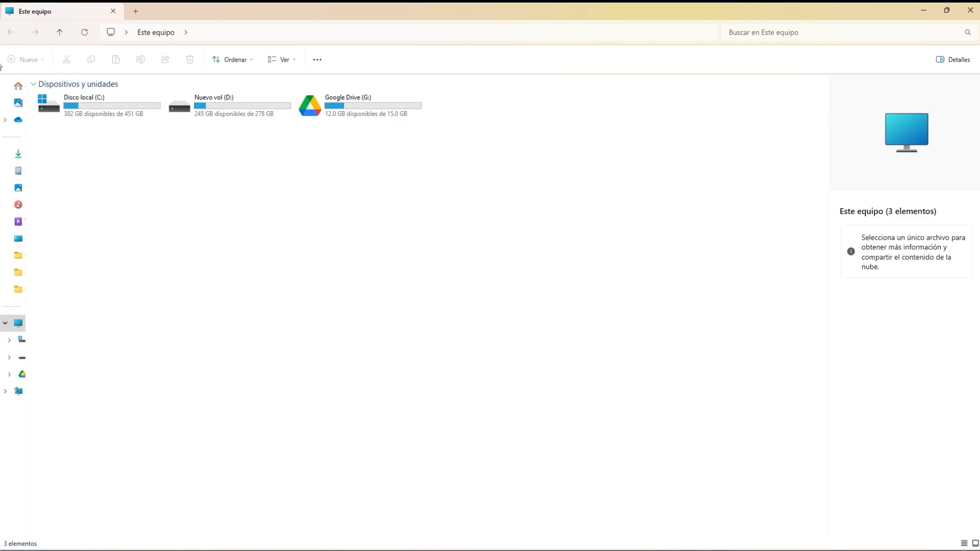
pyautogui.click(971, 10)
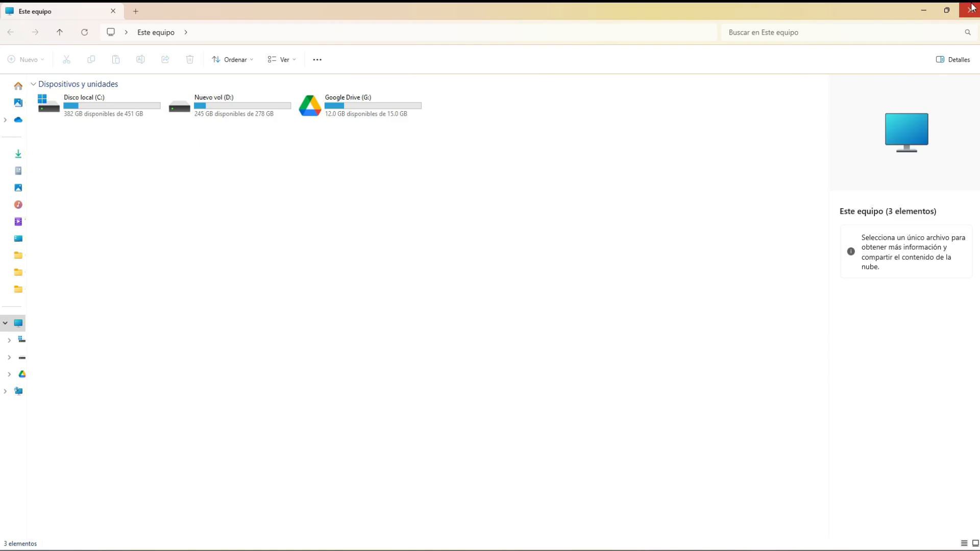